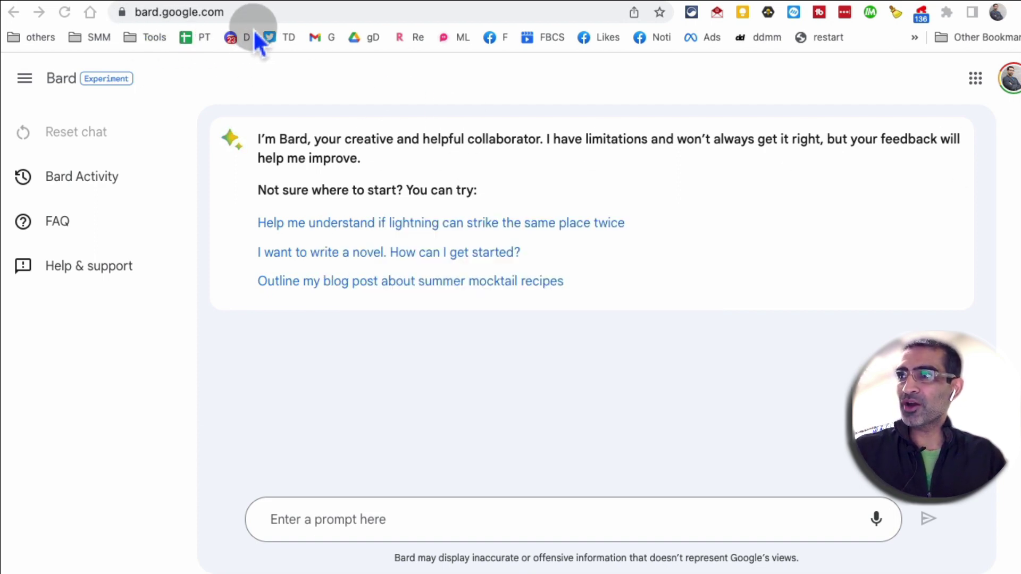
# Step: Send Bard the prompt 'Create audience personas for the "marketing automation tool."'
pyautogui.click(207, 78)
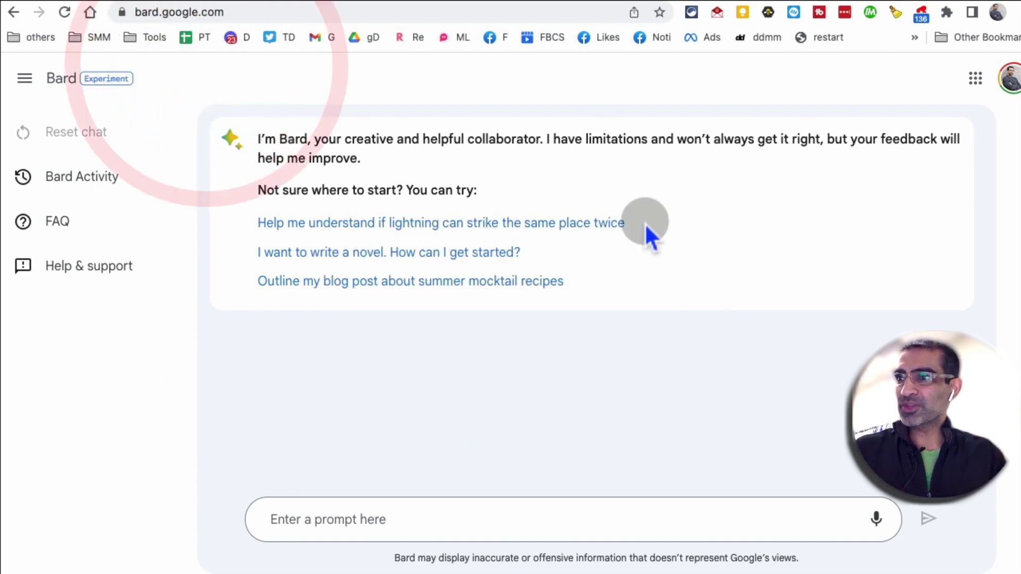
pyautogui.click(367, 514)
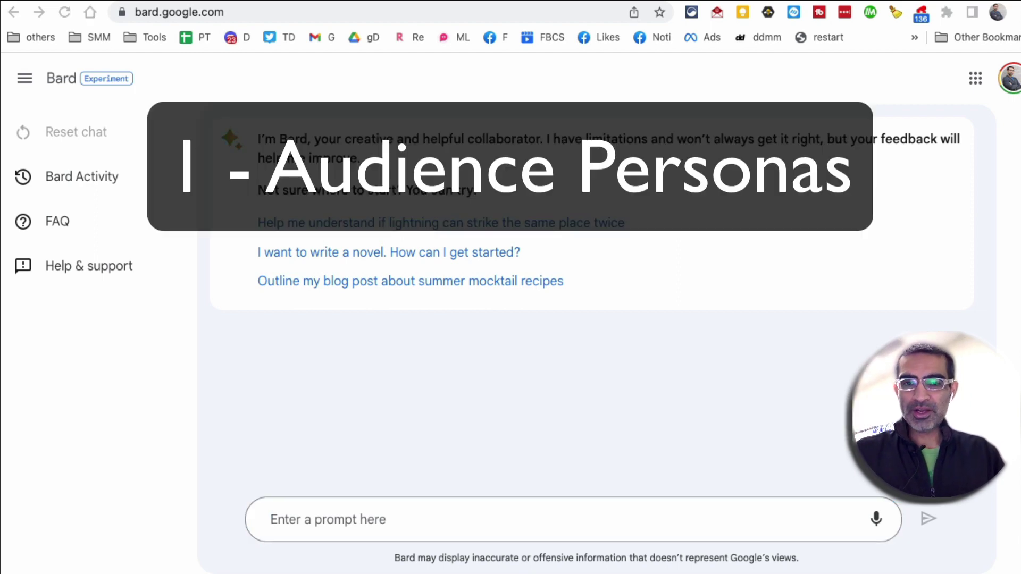
pyautogui.click(365, 509)
pyautogui.write('Create audience personas for the "marketing automation tool."')
pyautogui.hotkey('shift', 'Return')
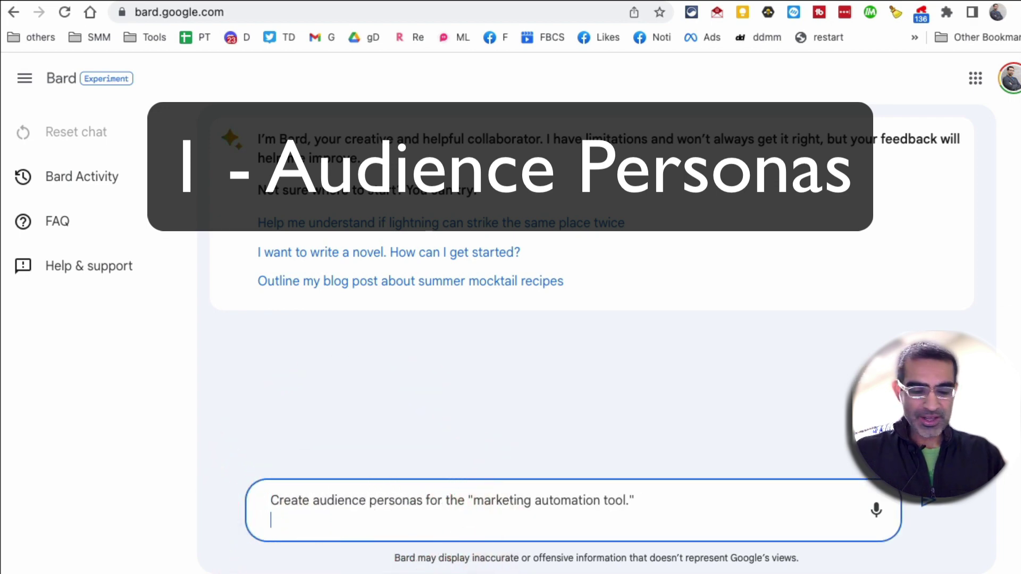
pyautogui.press('BackSpace')
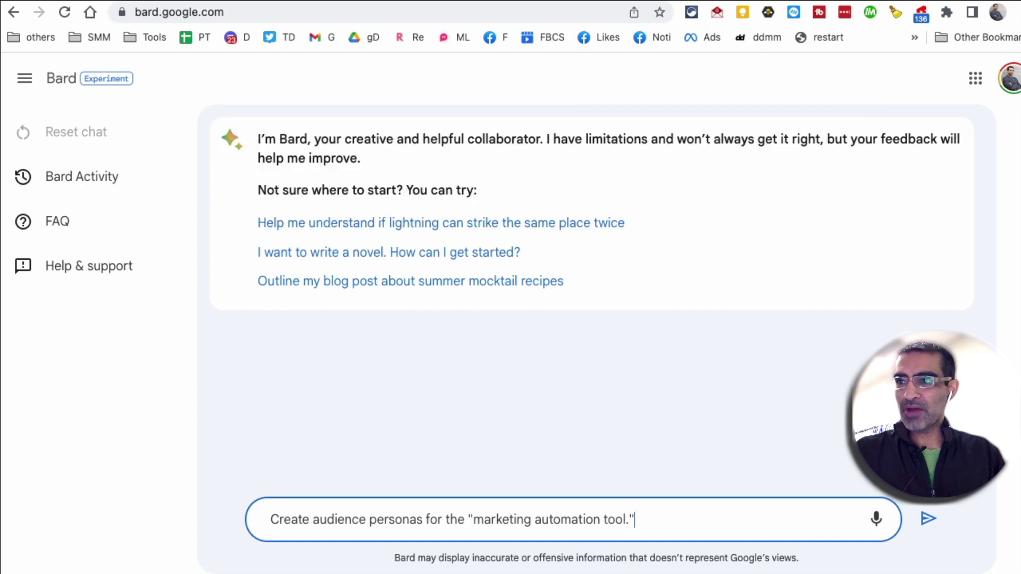
pyautogui.press('Return')
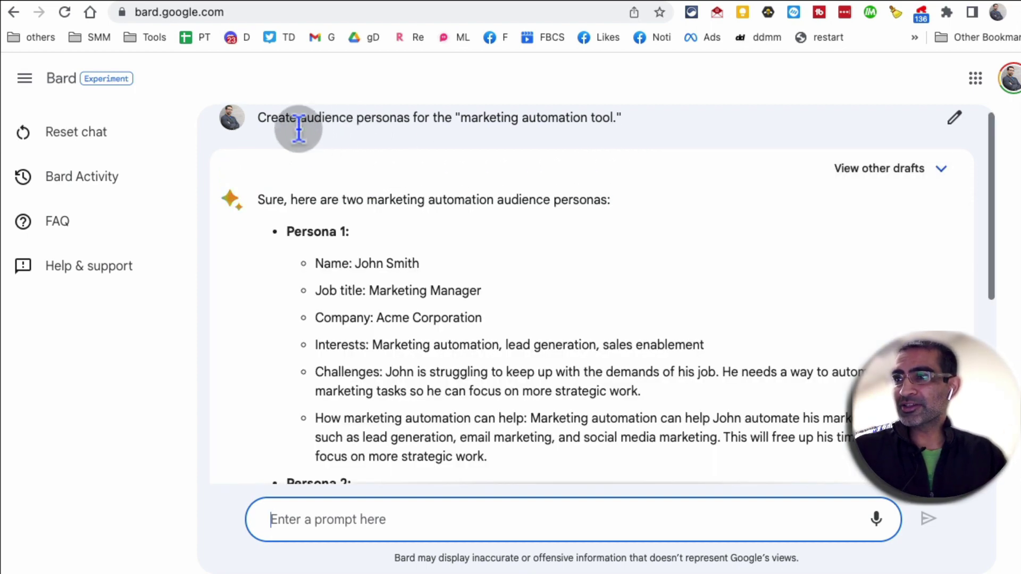
# Step: Read through the reply's Marketing Manager and Sales Manager personas, highlighting each job title
pyautogui.moveTo(257, 118); pyautogui.dragTo(456, 121)
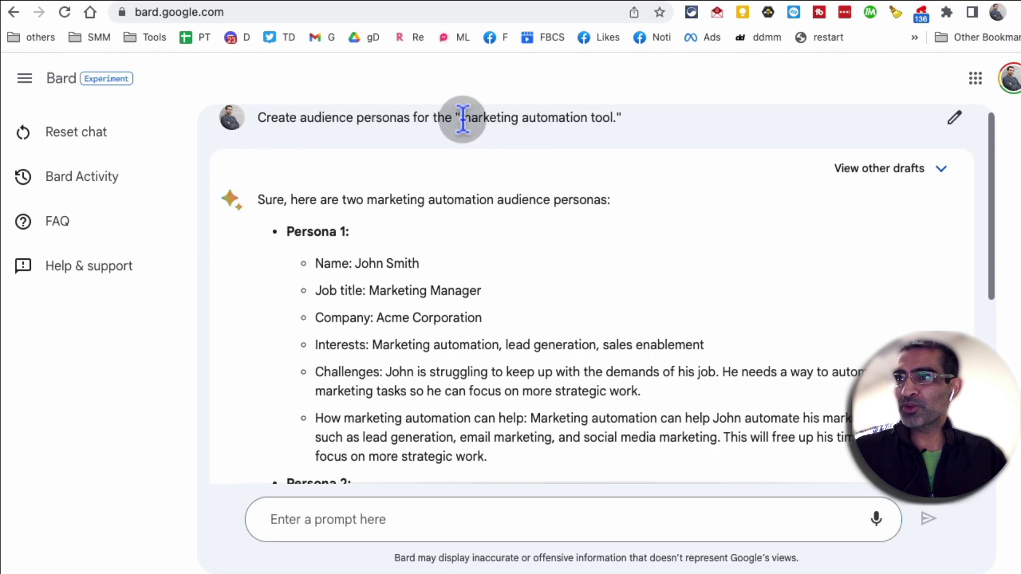
pyautogui.scroll(-3, 626, 227)
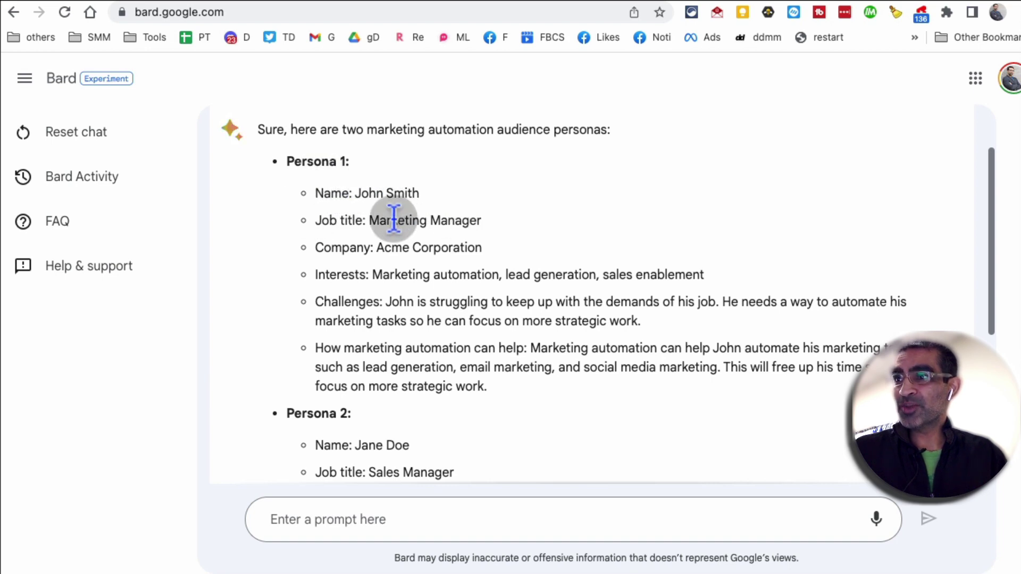
pyautogui.moveTo(388, 220); pyautogui.dragTo(367, 185)
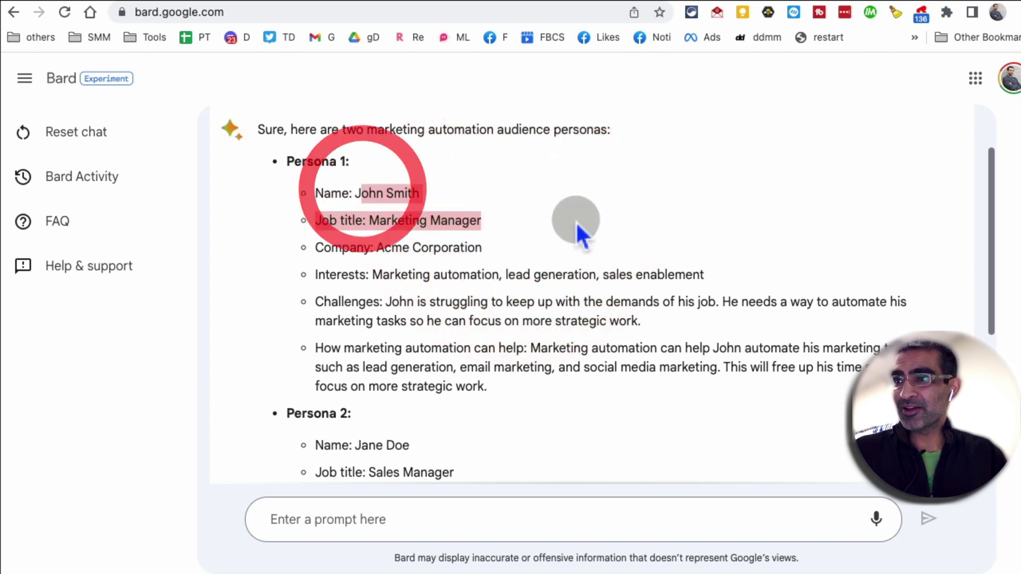
pyautogui.scroll(2, 575, 221)
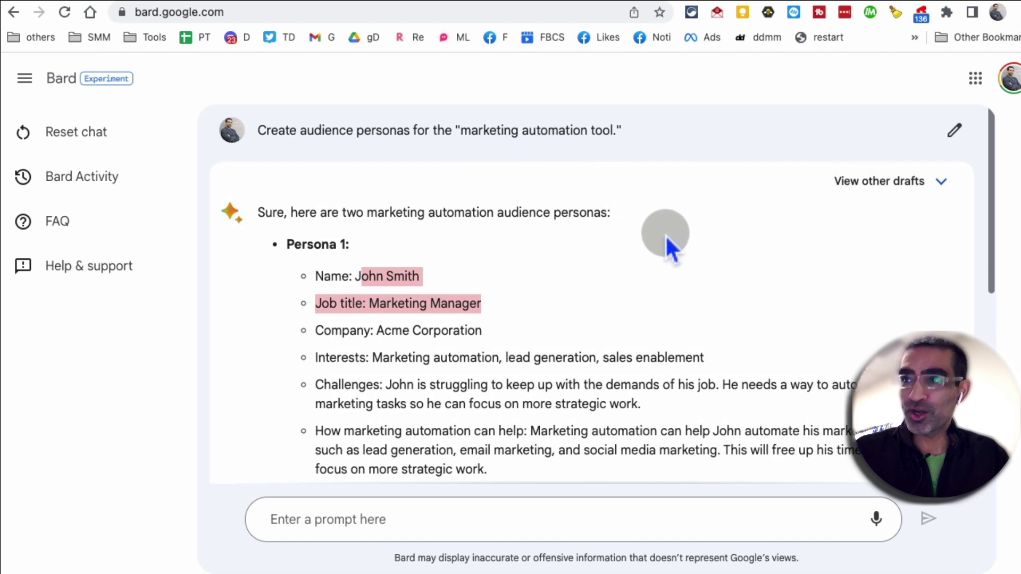
pyautogui.scroll(-2, 665, 239)
pyautogui.scroll(-3, 665, 240)
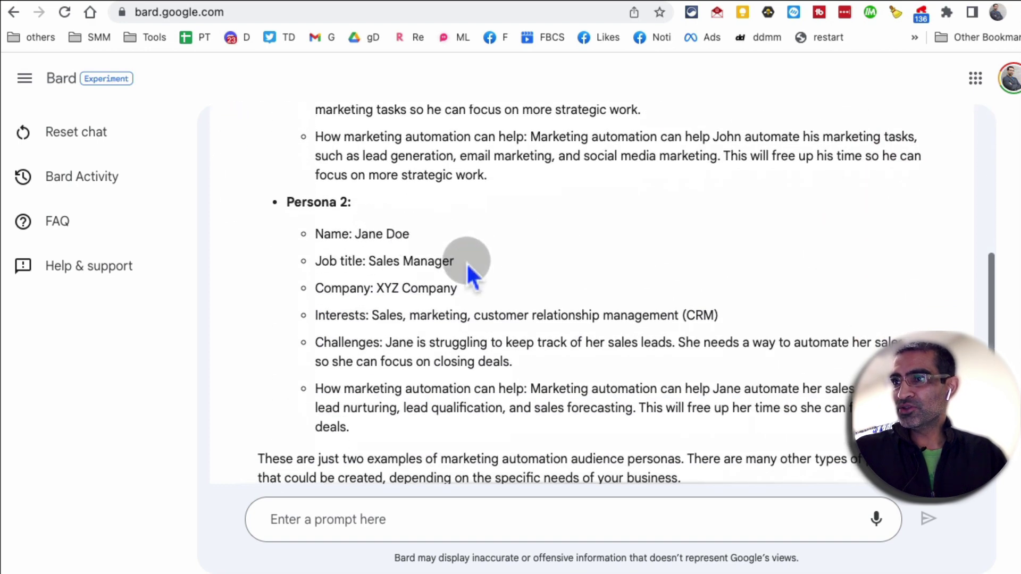
pyautogui.tripleClick(384, 249)
pyautogui.scroll(-2, 590, 250)
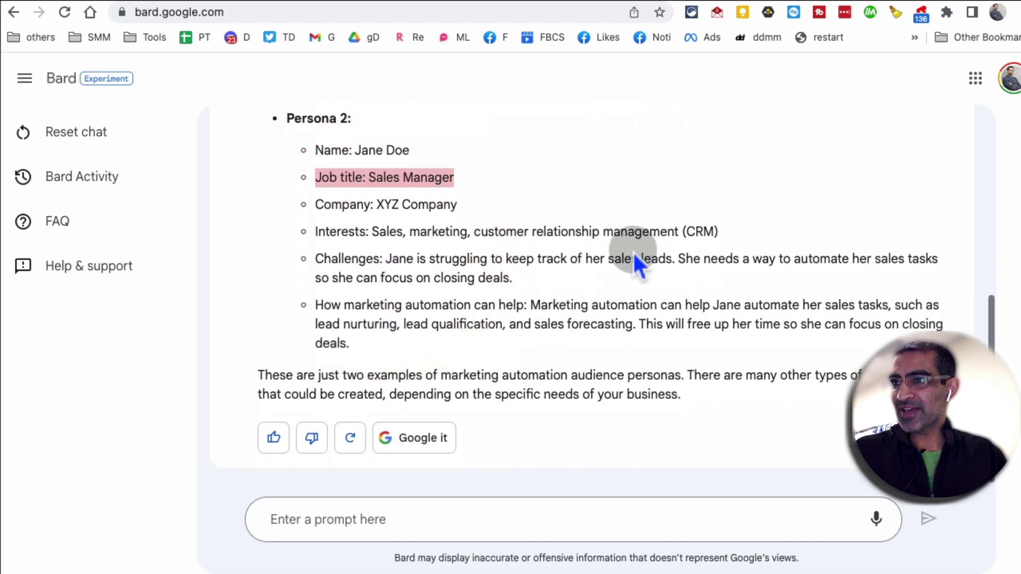
pyautogui.scroll(6, 587, 327)
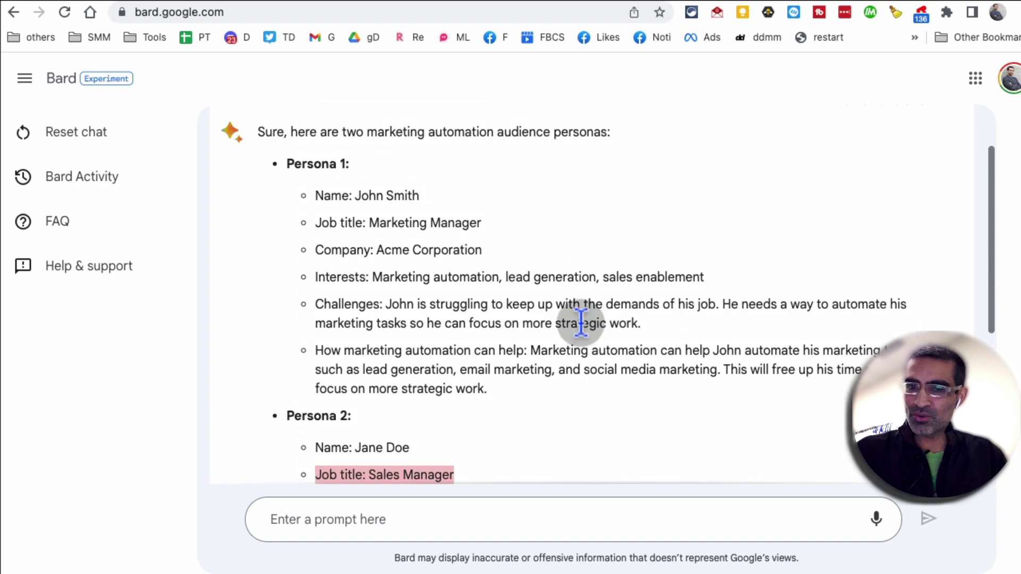
pyautogui.scroll(-6, 582, 323)
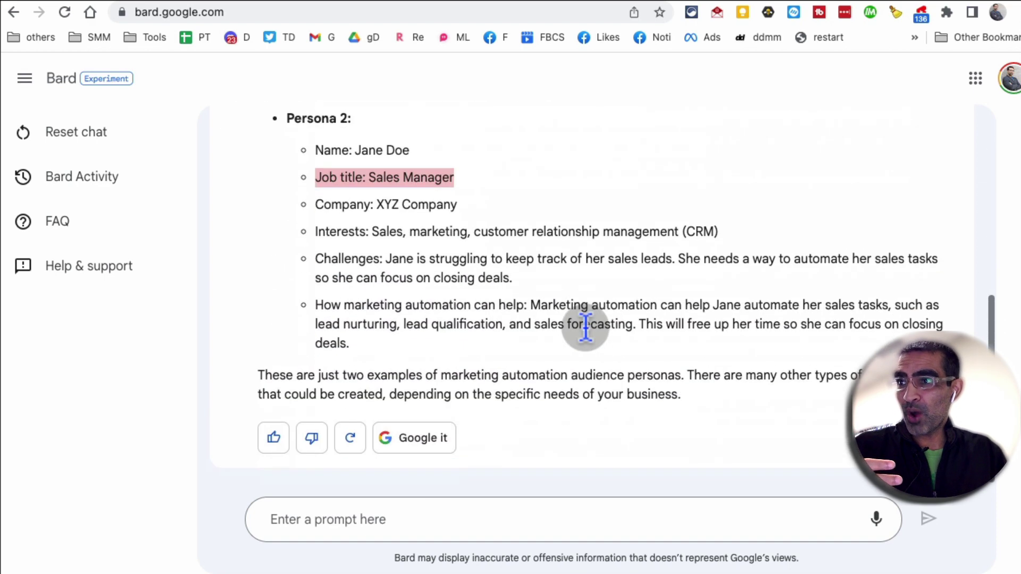
# Step: Send the follow-up prompt 'can you give me some more personas?'
pyautogui.click(560, 514)
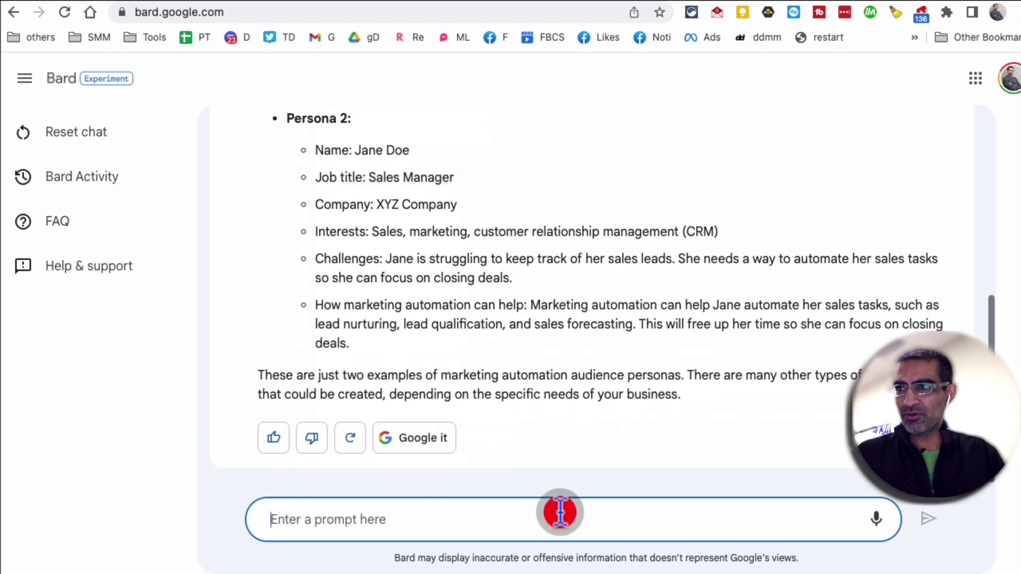
pyautogui.write('can you gi')
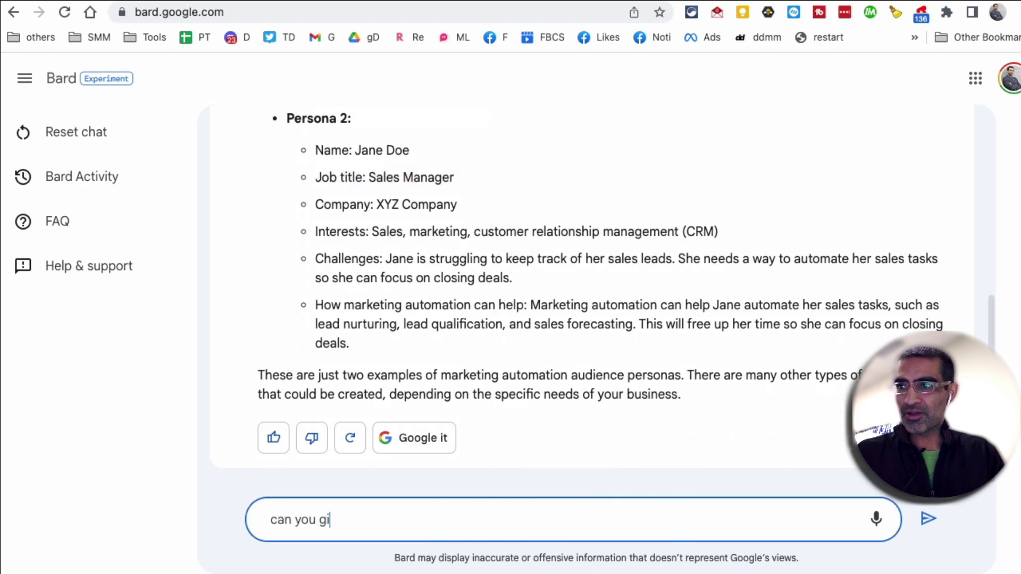
pyautogui.write('ve me some more personas')
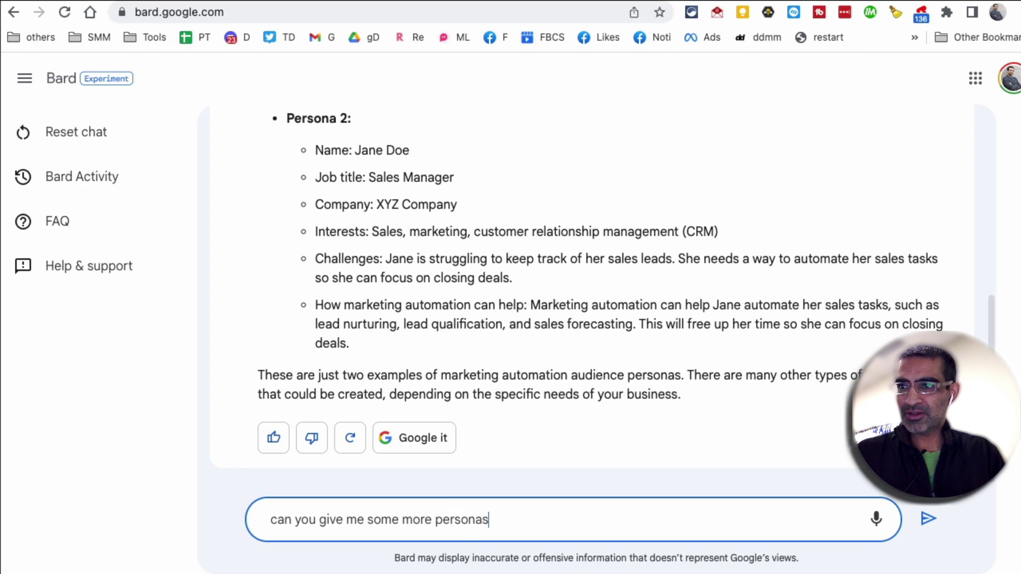
pyautogui.write('?')
pyautogui.press('Return')
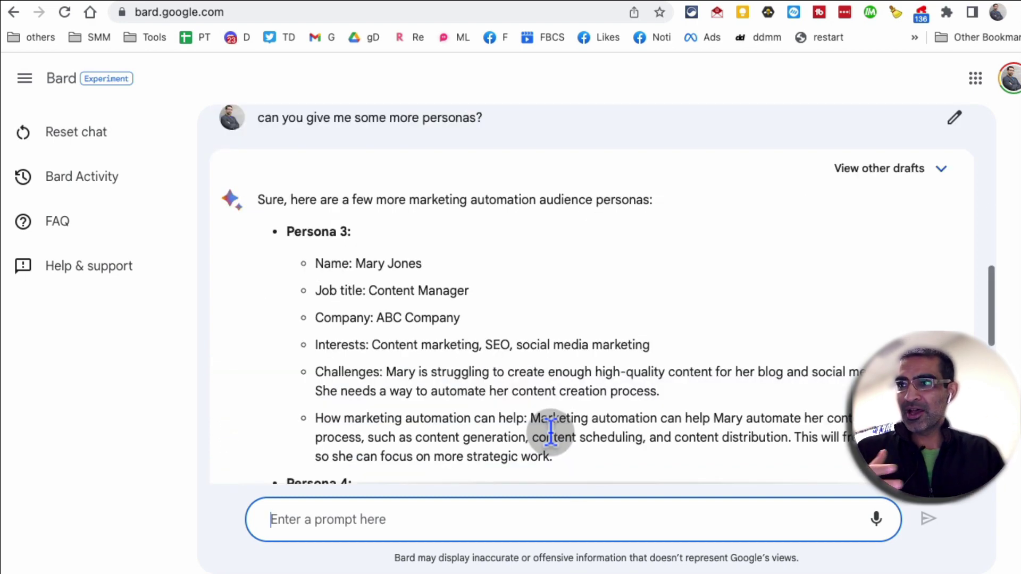
# Step: Read the new Content Manager and Customer Success Manager personas, highlighting their job titles
pyautogui.scroll(-3, 665, 394)
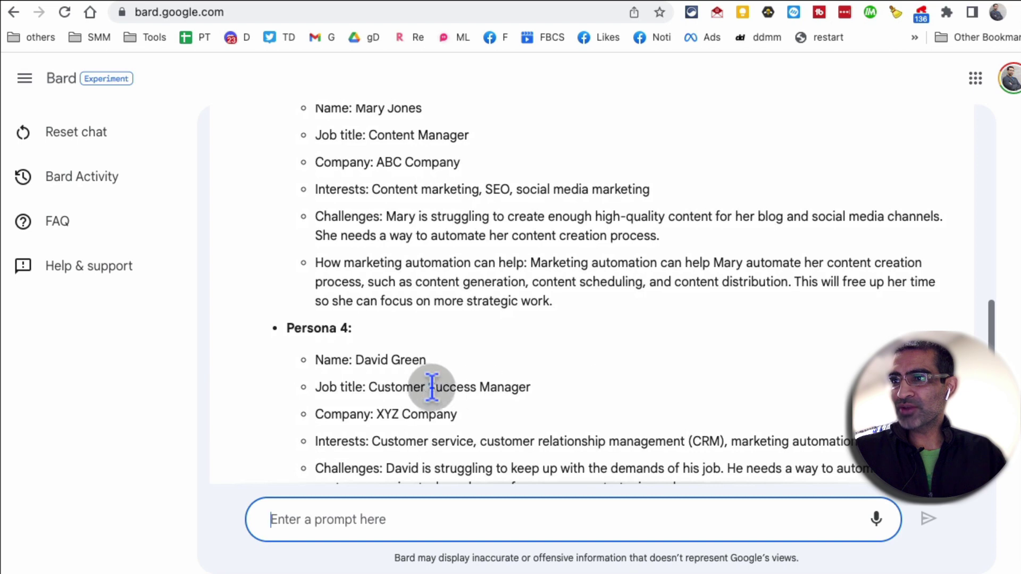
pyautogui.moveTo(379, 388); pyautogui.dragTo(531, 387)
pyautogui.moveTo(378, 135); pyautogui.dragTo(469, 135)
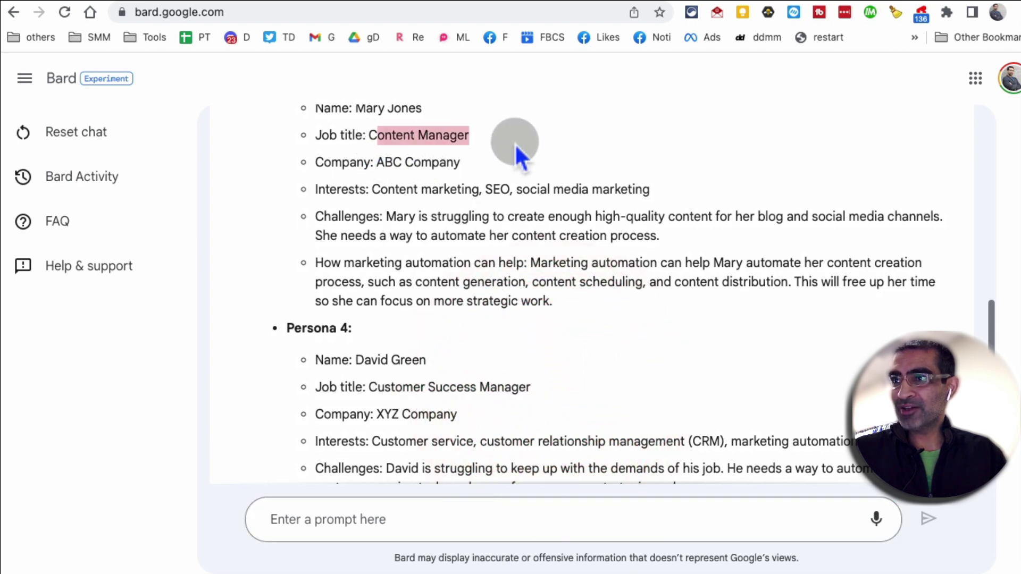
pyautogui.click(519, 154)
pyautogui.scroll(5, 611, 244)
pyautogui.scroll(-3, 617, 255)
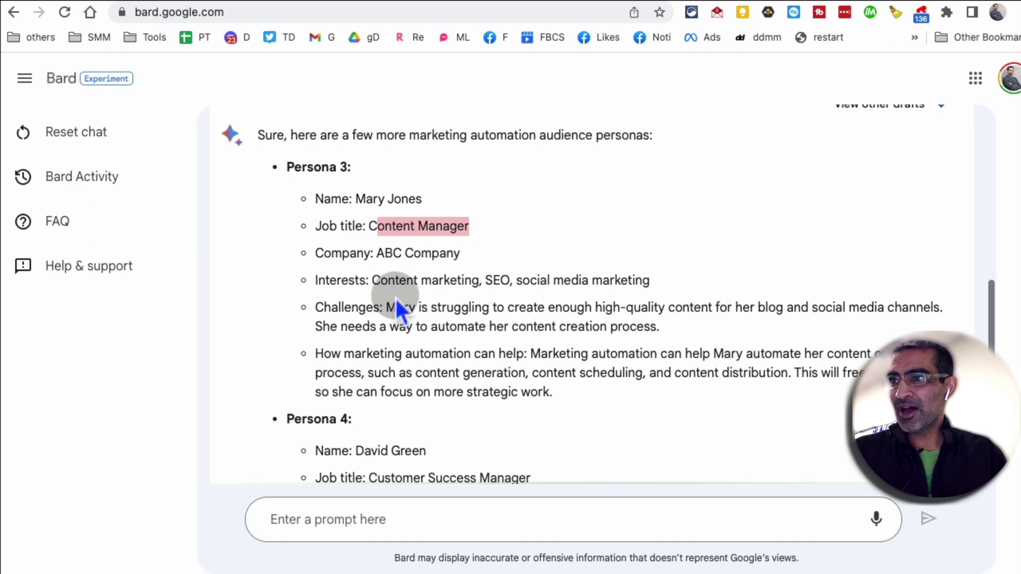
pyautogui.moveTo(431, 308); pyautogui.dragTo(646, 326)
pyautogui.scroll(-3, 707, 352)
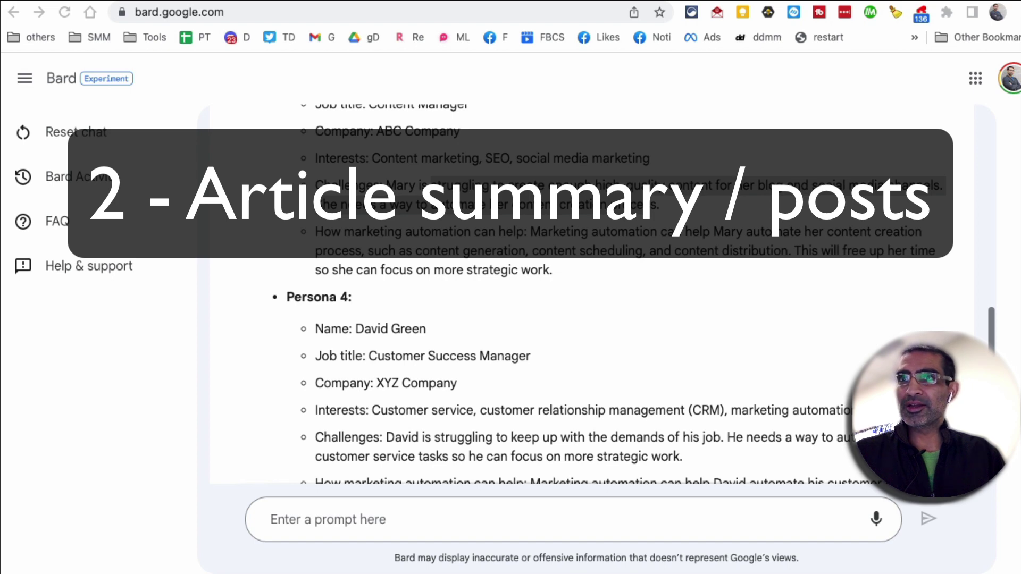
# Step: Open the Social Media Examiner video-repurposing article in a new tab and read down to the Giphy tip
pyautogui.hotkey('ctrl', 't')
pyautogui.write('https://www.socialmediaexaminer.com/how-to-repurpose-video-for-maximum-social-media-impact/')
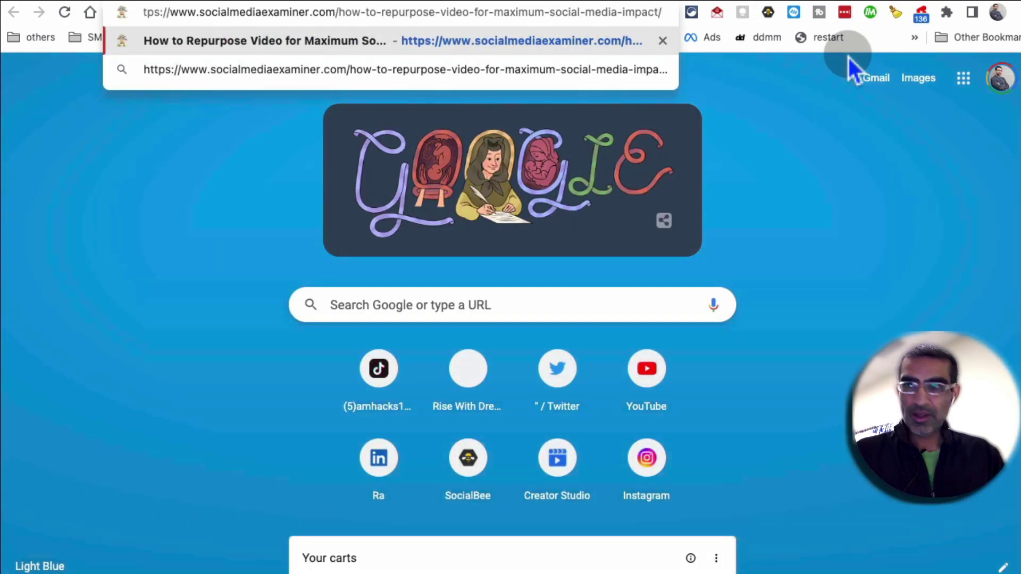
pyautogui.press('Return')
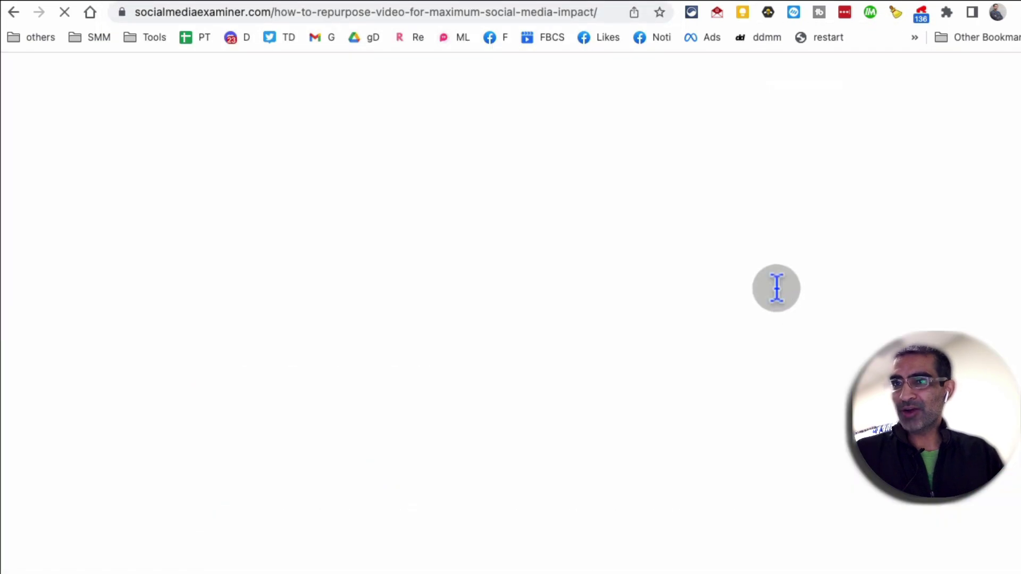
pyautogui.scroll(-3, 777, 287)
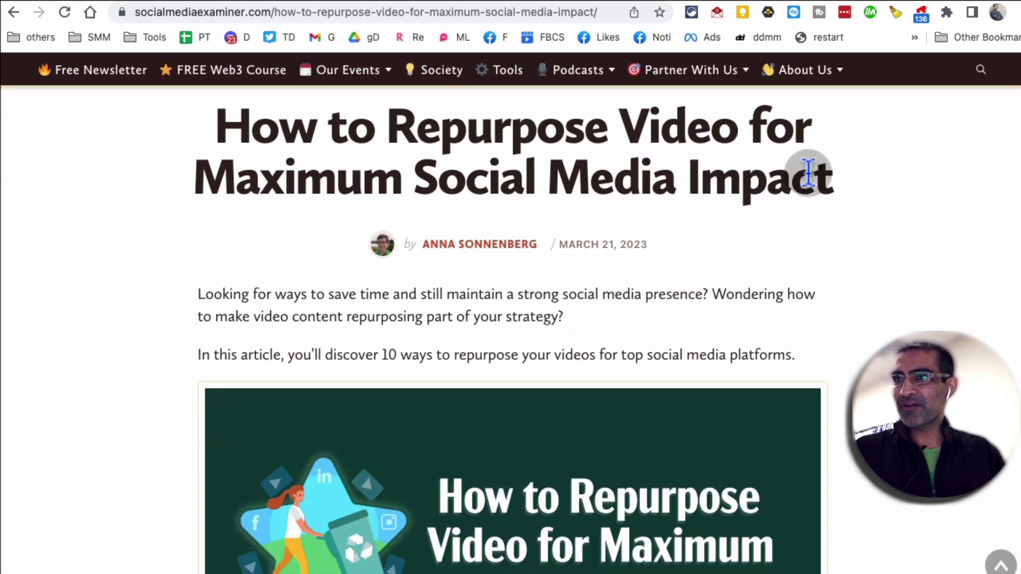
pyautogui.scroll(-20, 864, 234)
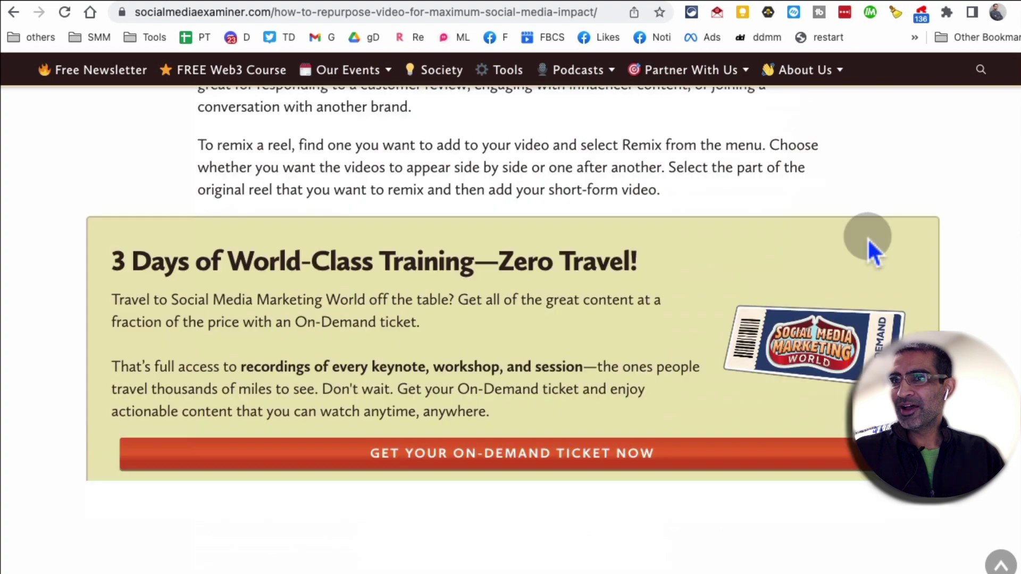
pyautogui.scroll(-15, 866, 237)
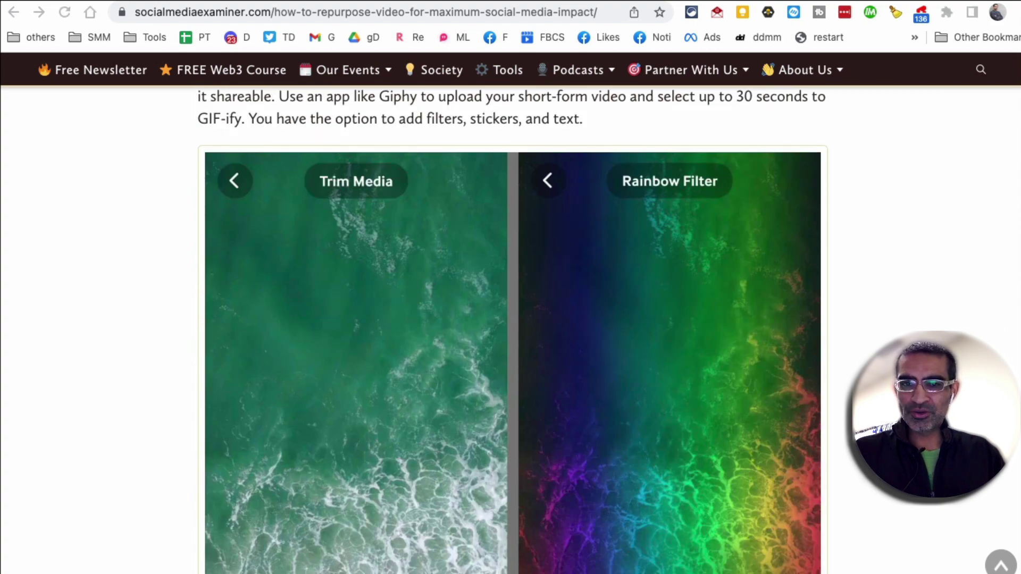
pyautogui.hotkey('ctrl', 'Up')
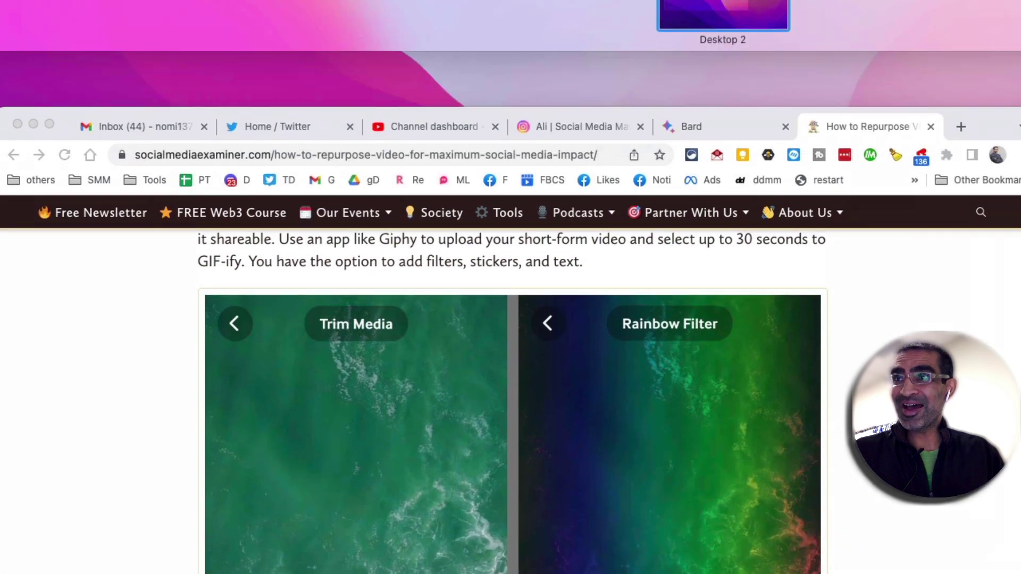
# Step: Back in the Bard chat, send the request to summarize the article with its URL
pyautogui.click(820, 238)
pyautogui.hotkey('ctrl', 'shift', 'Tab')
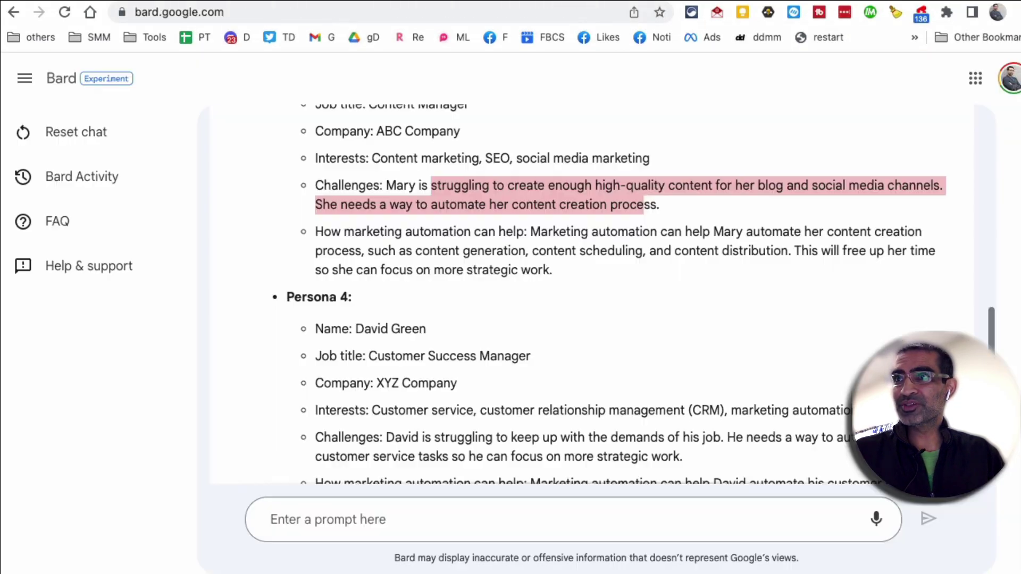
pyautogui.click(497, 519)
pyautogui.write('Can you summarize this blog article for me : https://www.socialmediaexaminer.com/how-to-repurpose-video-for-maximum-social-media-impact/')
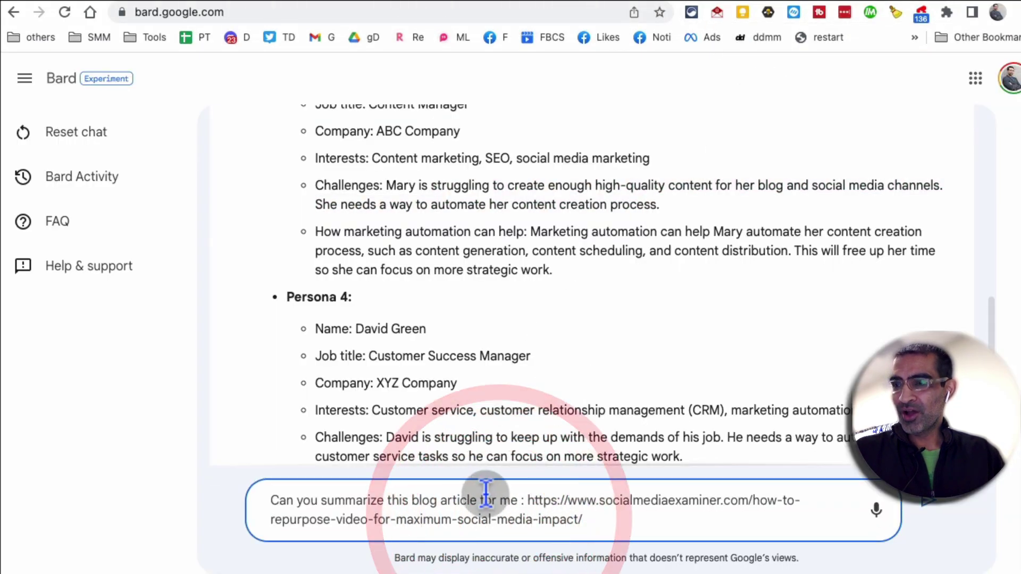
pyautogui.press('Return')
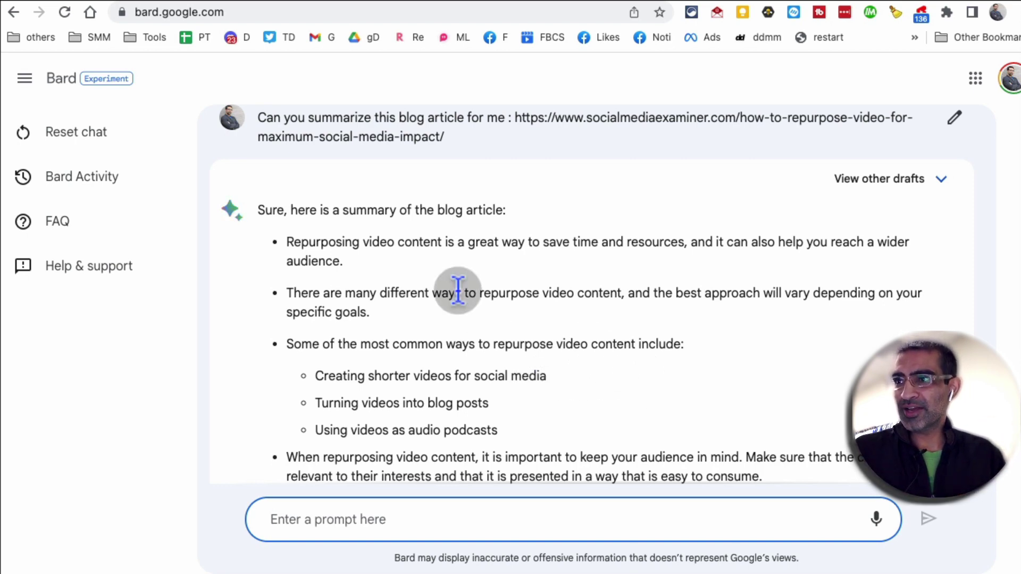
# Step: Read Bard's summary, selecting the additional tips through the video analytics tip
pyautogui.moveTo(294, 242); pyautogui.dragTo(373, 314)
pyautogui.scroll(-2, 654, 373)
pyautogui.scroll(-4, 651, 367)
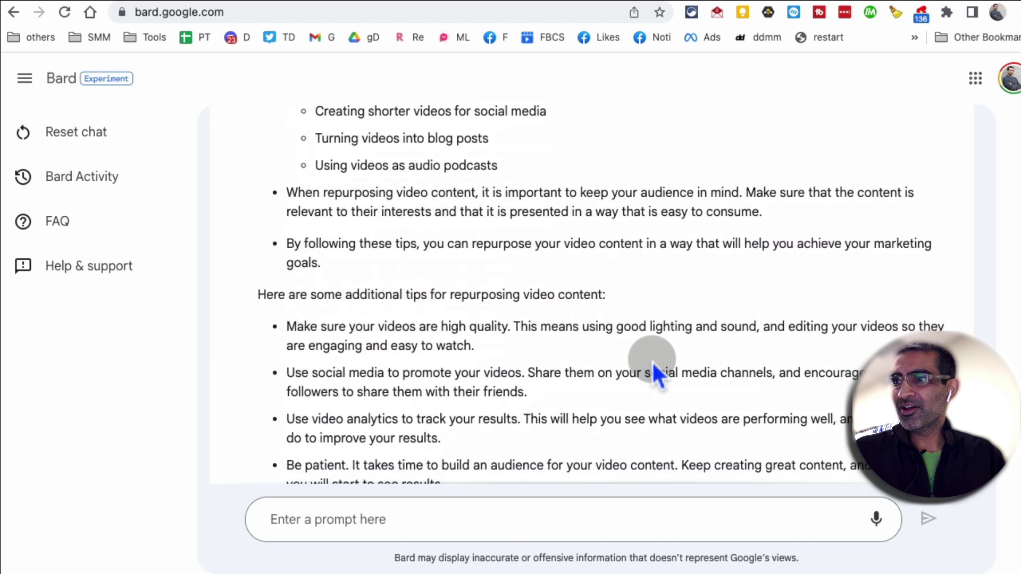
pyautogui.scroll(-1, 654, 367)
pyautogui.moveTo(343, 205); pyautogui.dragTo(645, 326)
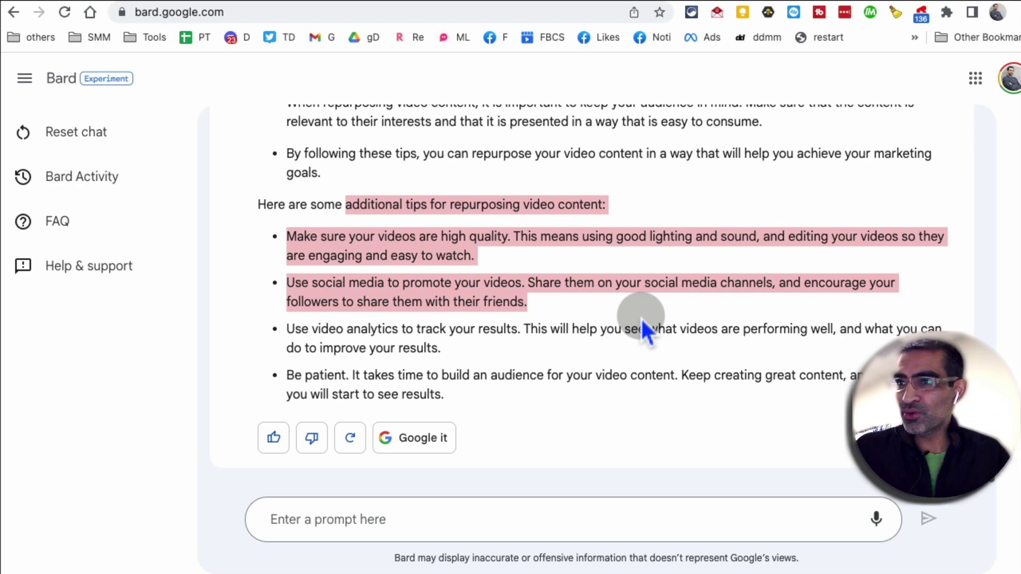
pyautogui.tripleClick(486, 329)
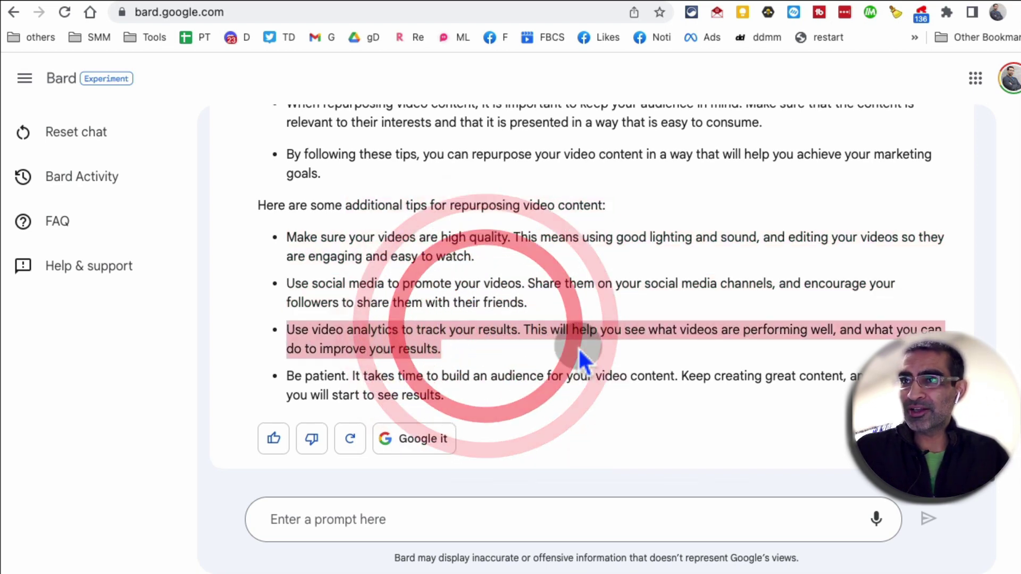
# Step: Dismiss the article's Last Chance free-report popup, then return to Bard's summary
pyautogui.click(744, 1)
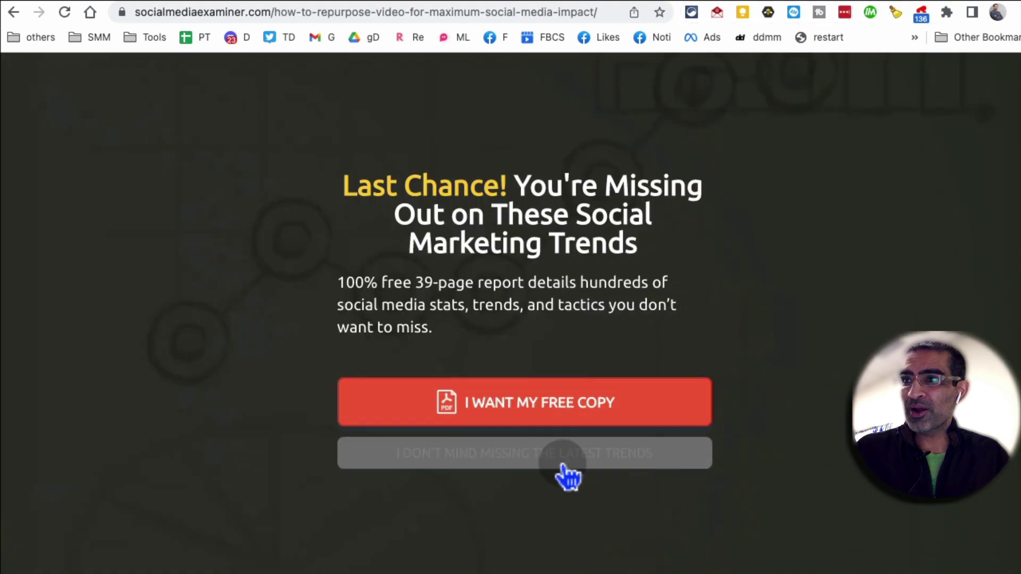
pyautogui.click(492, 457)
pyautogui.scroll(-2, 798, 309)
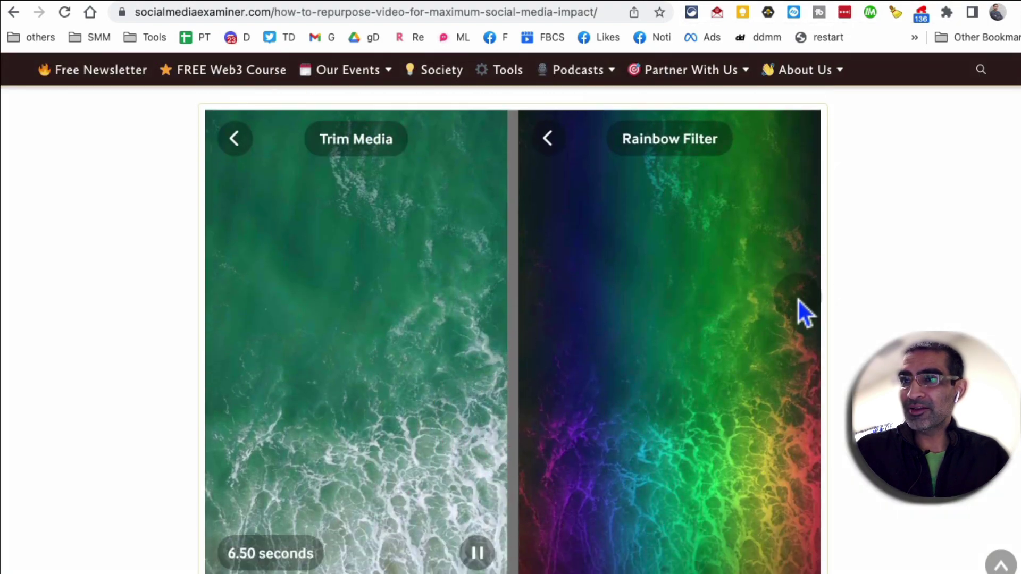
pyautogui.click(700, 1)
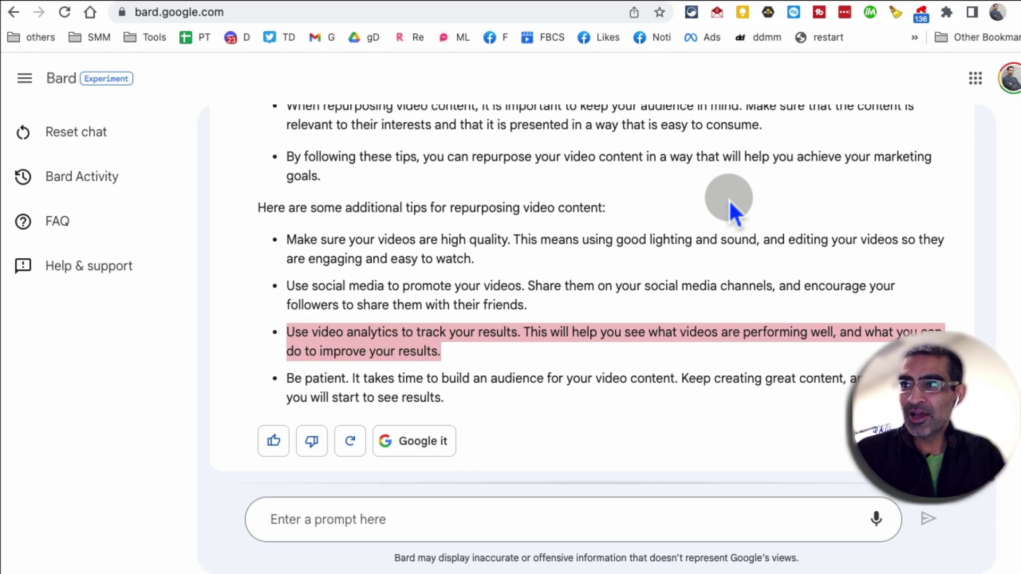
pyautogui.tripleClick(360, 257)
pyautogui.scroll(4, 428, 240)
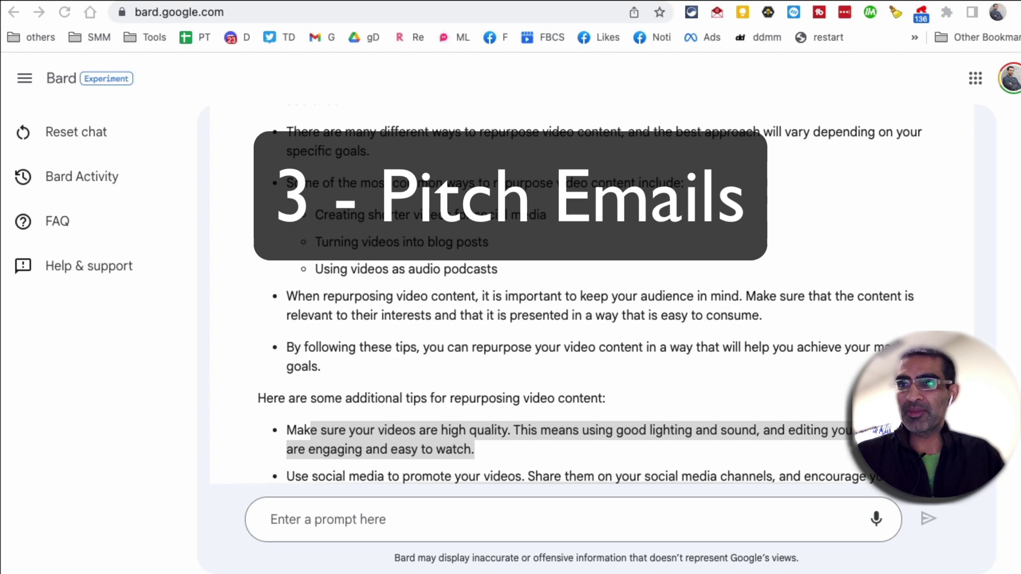
# Step: Ask Bard for a pitch email introducing a brand new video marketing tool
pyautogui.click(486, 509)
pyautogui.click(456, 509)
pyautogui.write('can you create a pitch email for a brand new video marketing tool?')
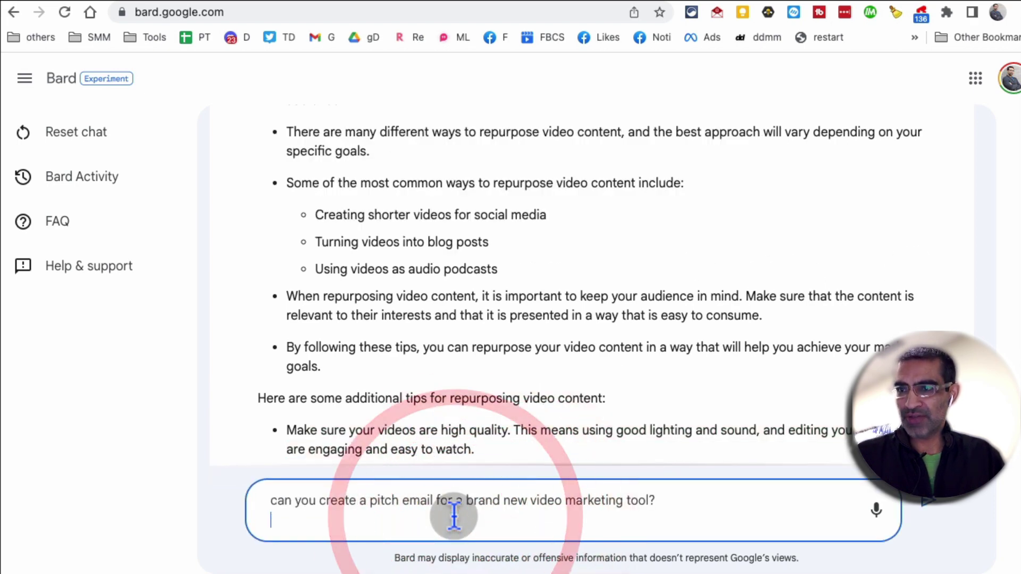
pyautogui.press('Return')
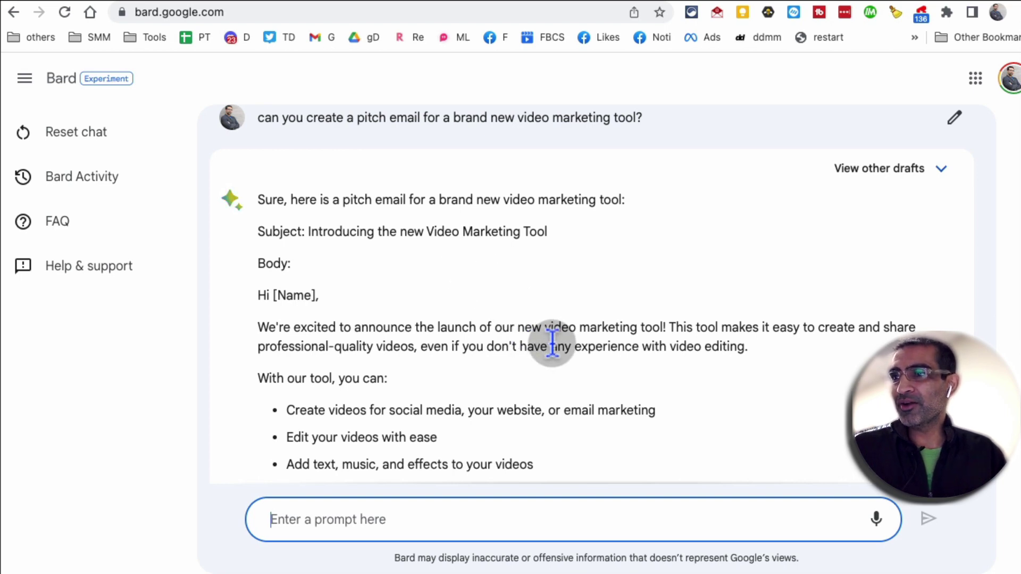
pyautogui.scroll(-1, 552, 343)
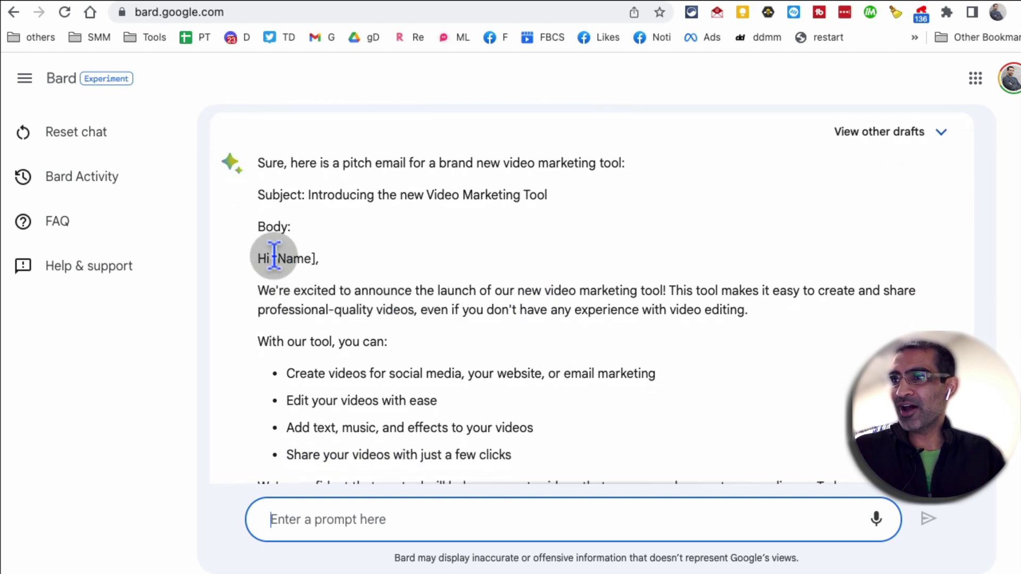
pyautogui.moveTo(276, 291); pyautogui.dragTo(471, 309)
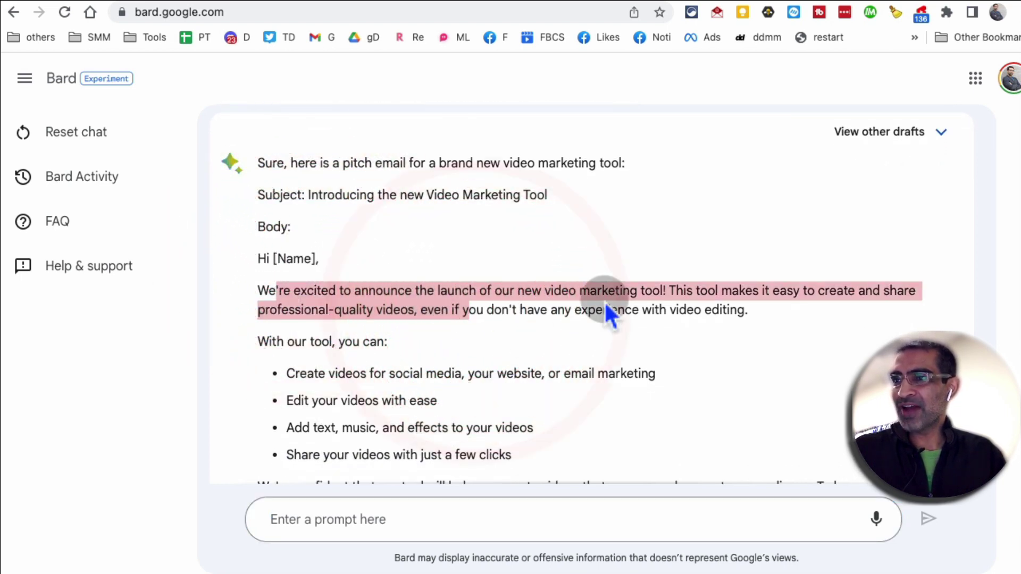
pyautogui.scroll(-2, 713, 358)
pyautogui.moveTo(328, 292); pyautogui.dragTo(343, 318)
pyautogui.click(538, 373)
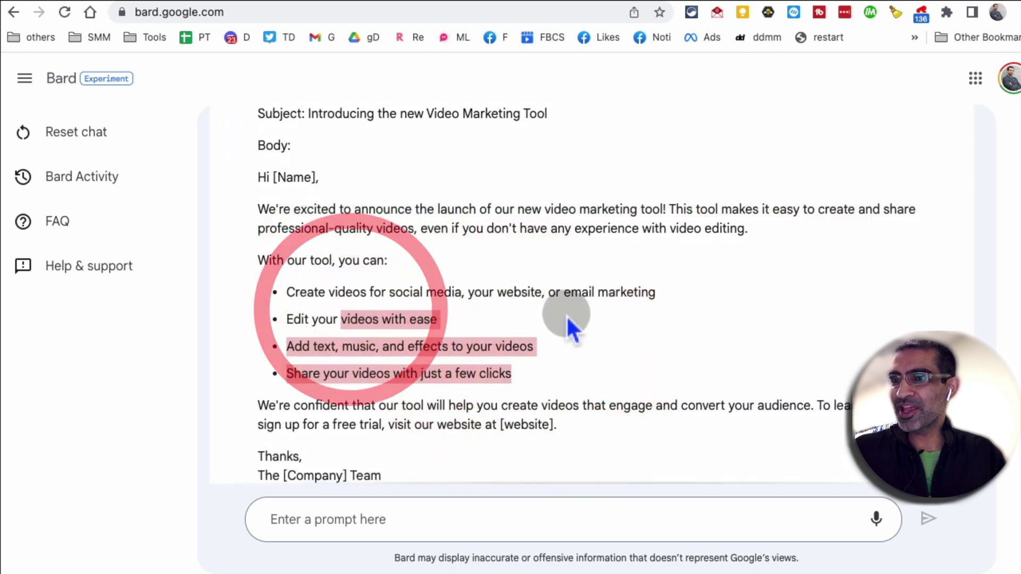
pyautogui.scroll(-3, 567, 317)
pyautogui.click(301, 335)
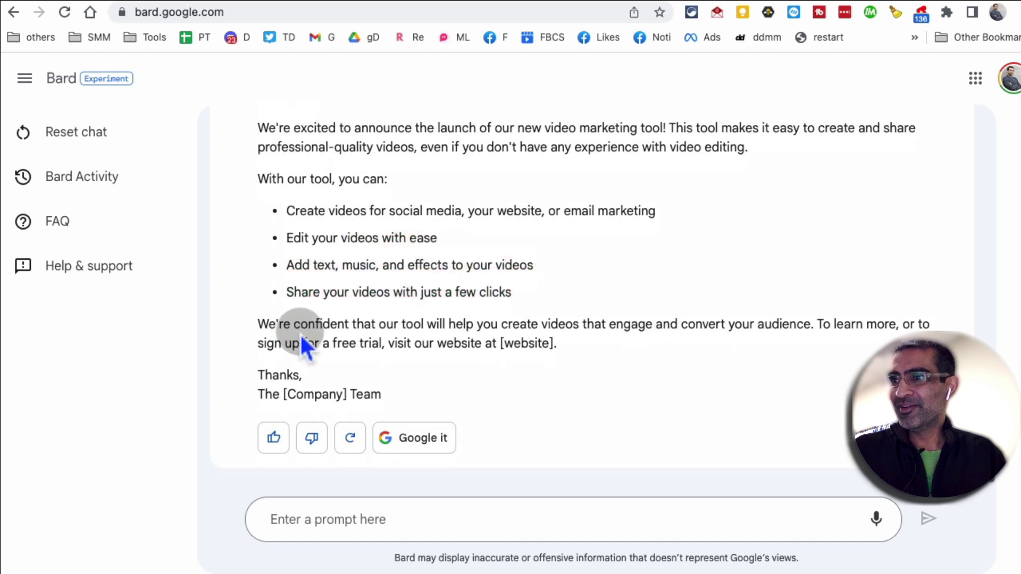
pyautogui.doubleClick(546, 343)
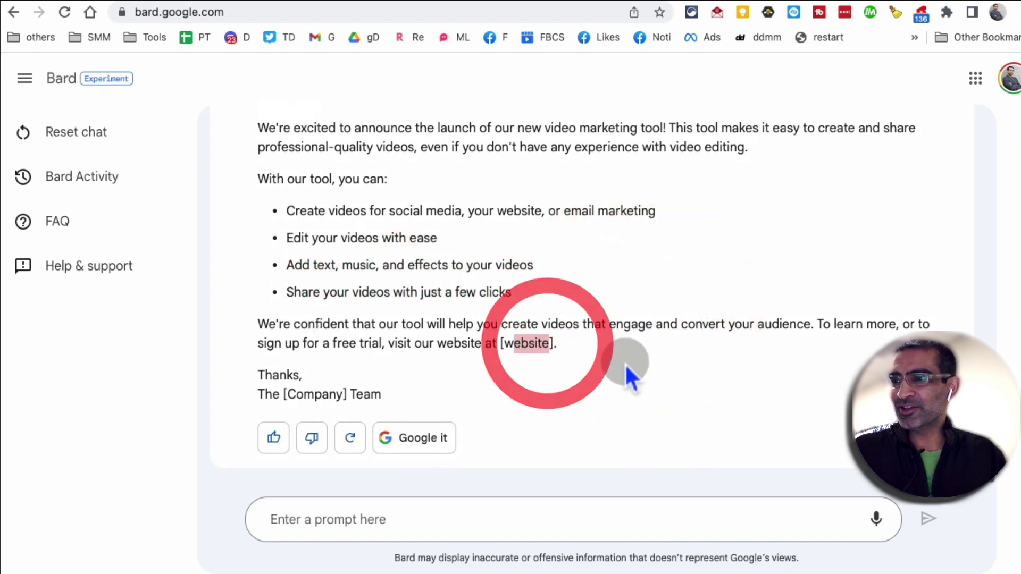
pyautogui.scroll(1, 462, 377)
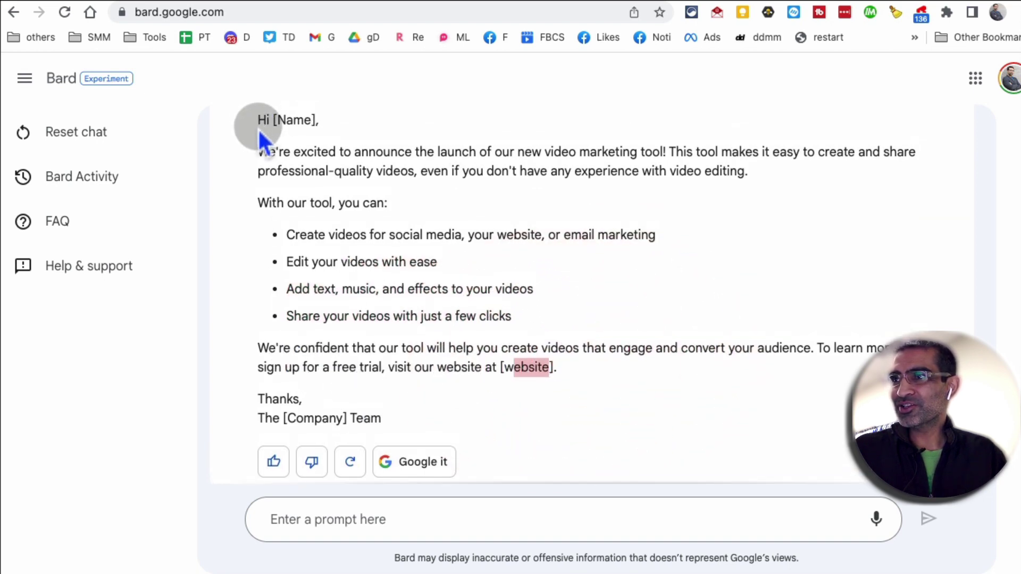
pyautogui.moveTo(258, 127)
pyautogui.mouseDown()
pyautogui.moveTo(417, 216)
pyautogui.moveTo(579, 417)
pyautogui.mouseUp()
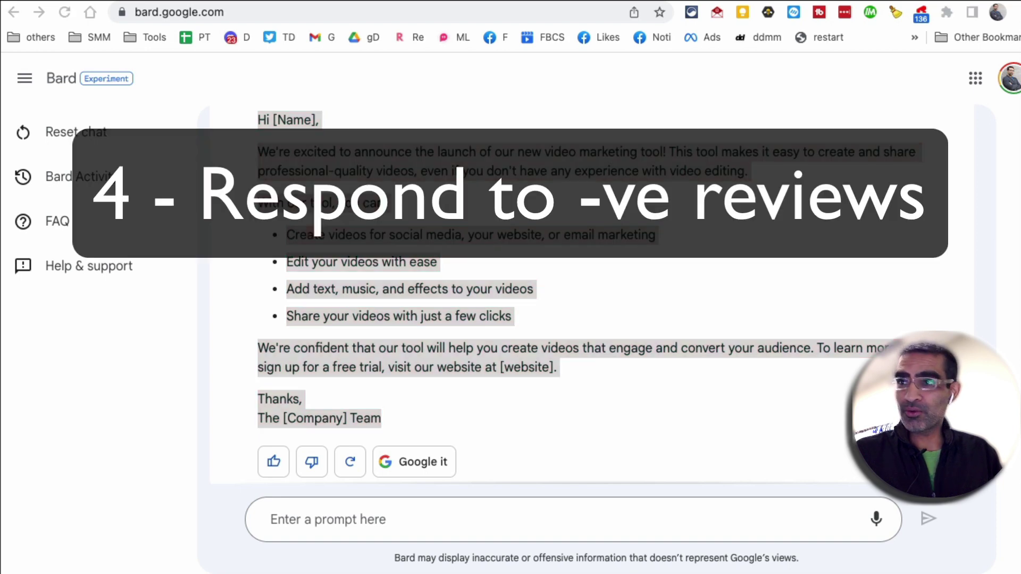
# Step: Send Bard the request to draft a reply to the negative TV review
pyautogui.click(455, 512)
pyautogui.write('can you help me write a response to this -ve review: " your TVs suck and the customer service was bad. I will never shop with you again"')
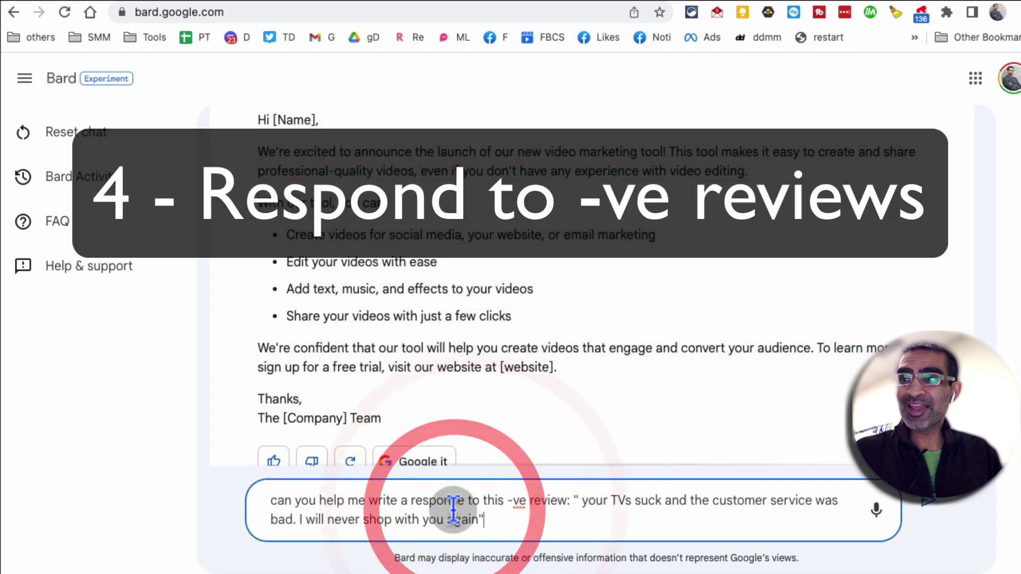
pyautogui.press('Return')
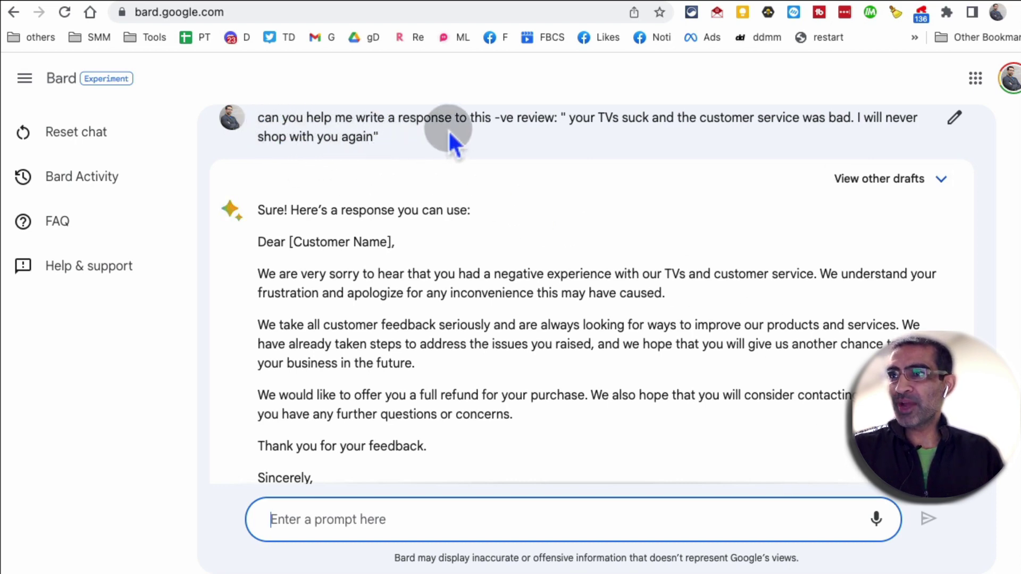
pyautogui.moveTo(410, 143); pyautogui.dragTo(622, 217)
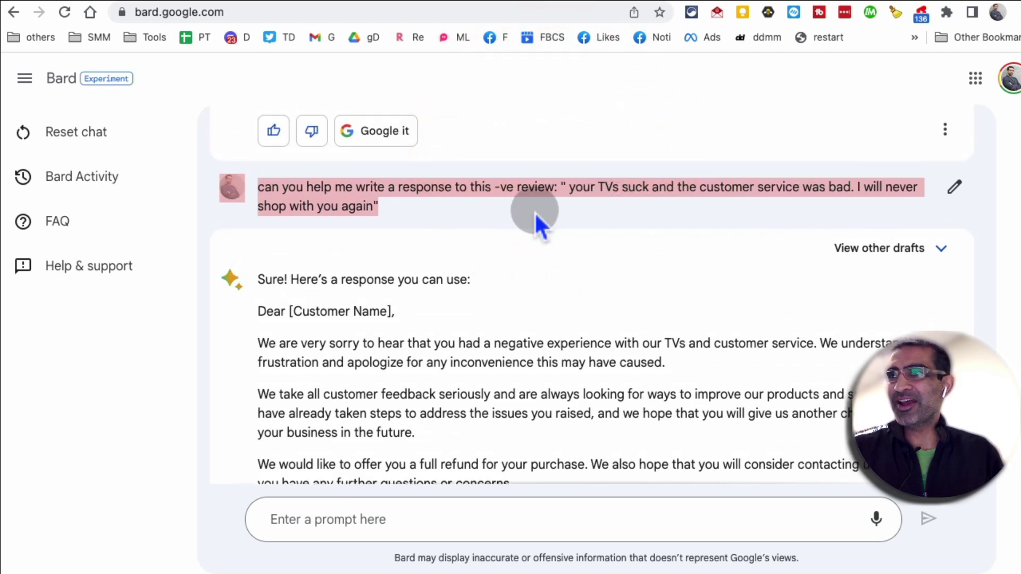
pyautogui.scroll(-2, 645, 228)
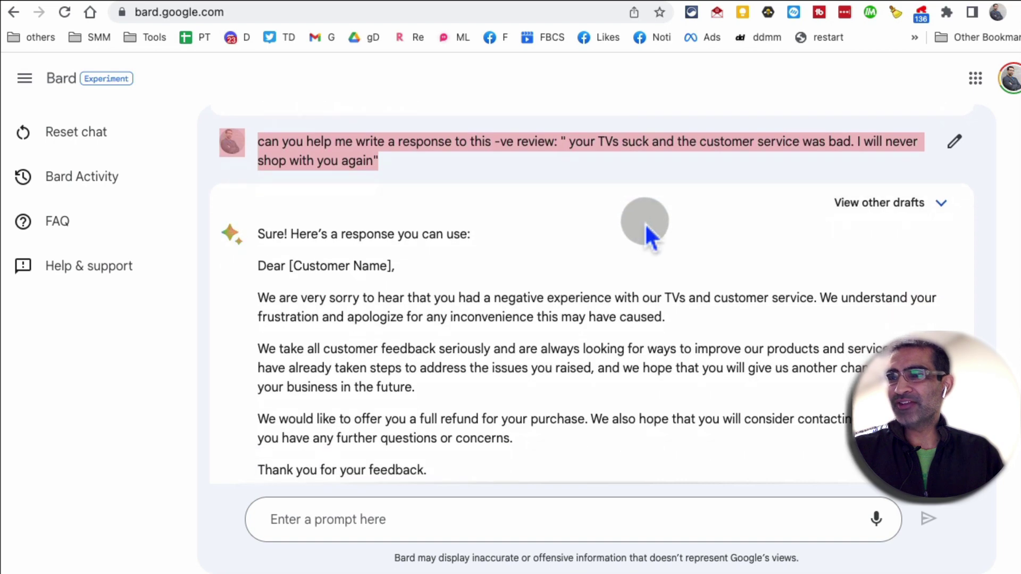
pyautogui.scroll(-2, 625, 218)
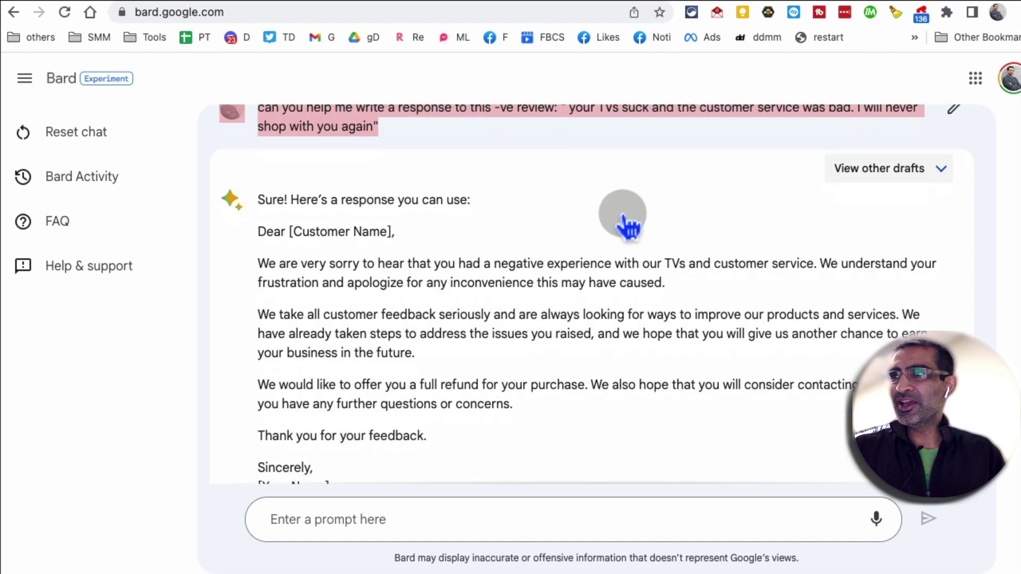
pyautogui.scroll(-2, 623, 218)
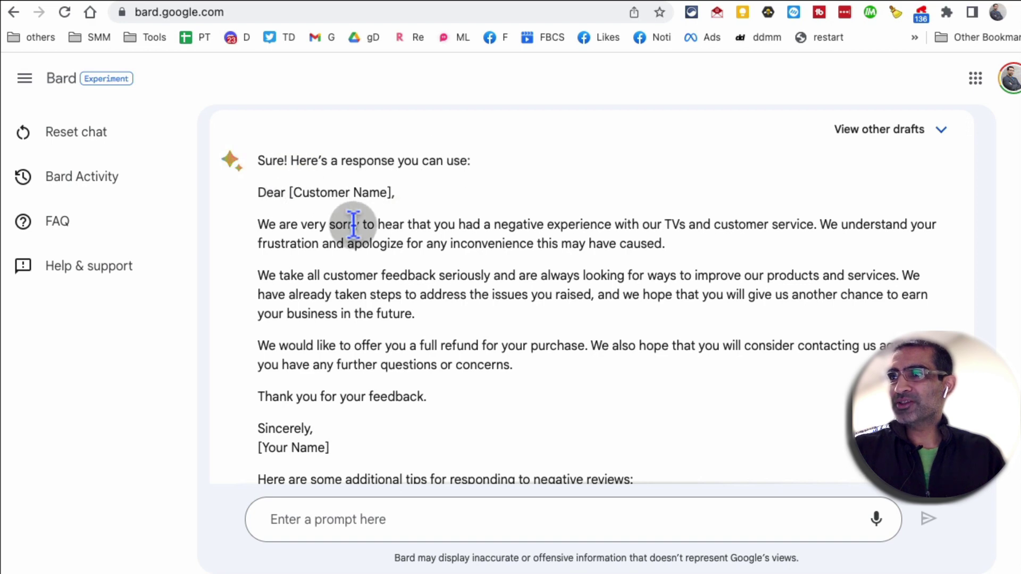
pyautogui.moveTo(306, 221); pyautogui.dragTo(769, 223)
pyautogui.click(675, 241)
pyautogui.scroll(-1, 691, 255)
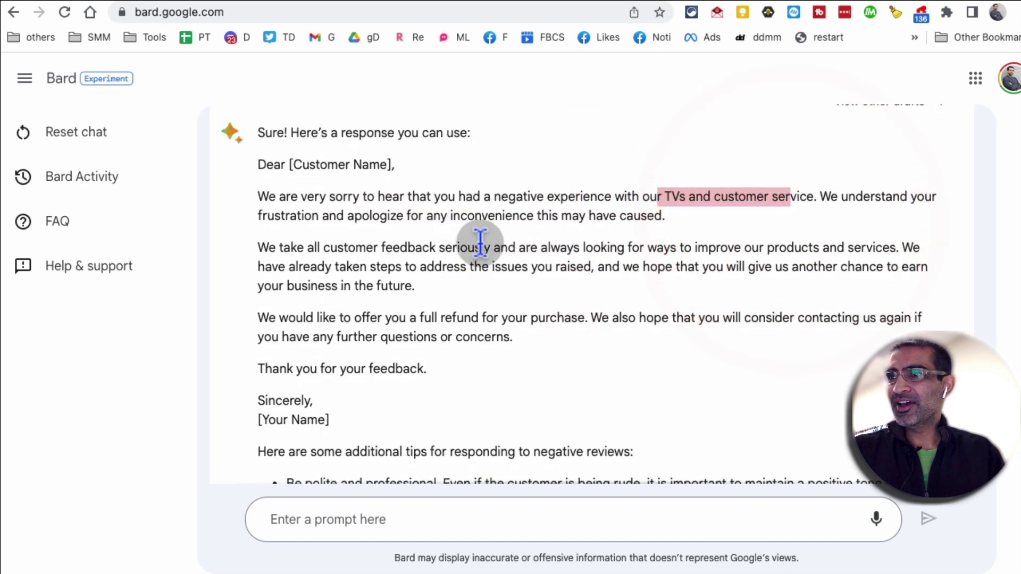
pyautogui.tripleClick(607, 282)
pyautogui.scroll(-2, 675, 306)
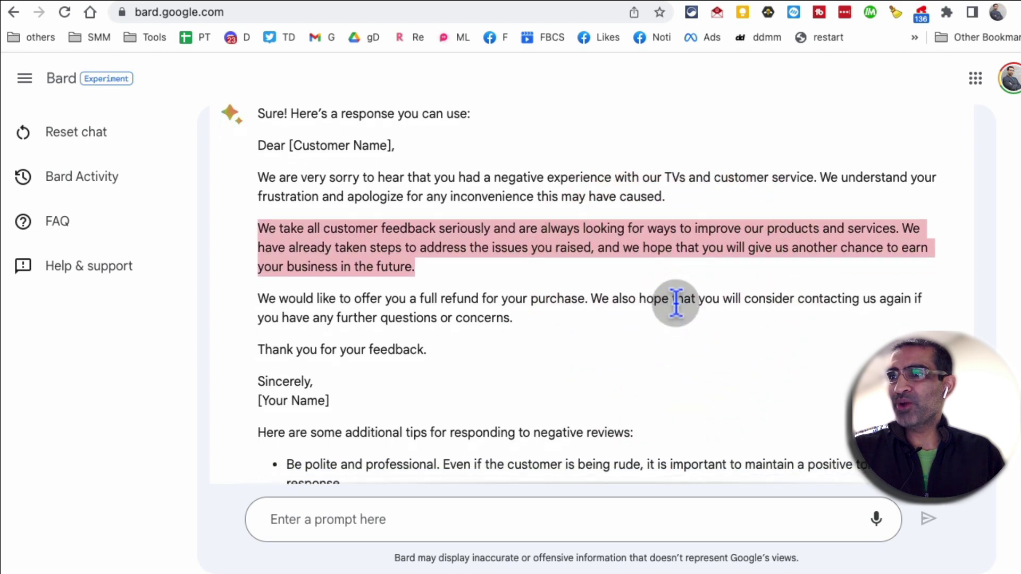
pyautogui.scroll(-5, 677, 307)
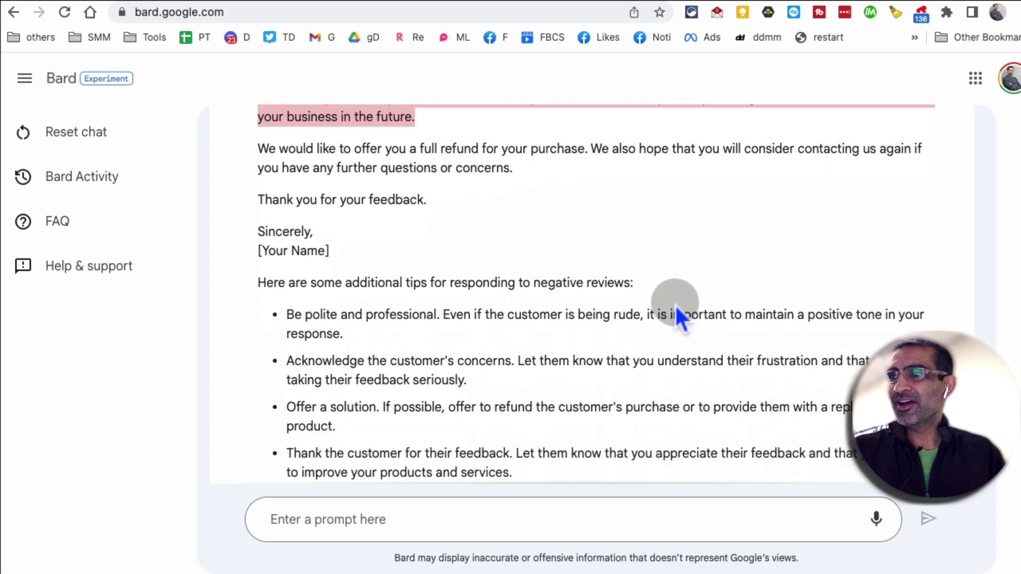
pyautogui.moveTo(317, 265); pyautogui.dragTo(492, 345)
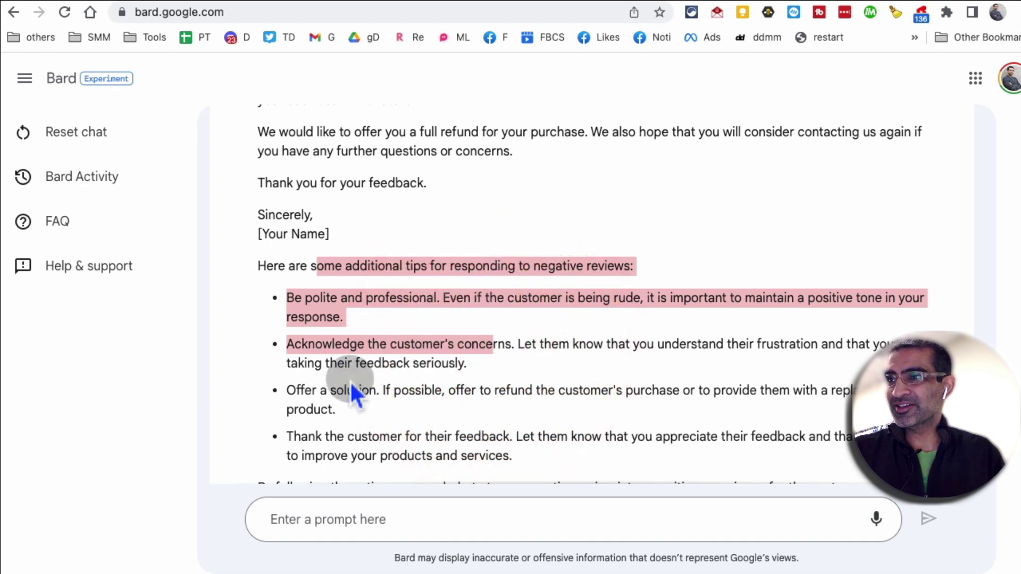
pyautogui.scroll(-4, 525, 392)
pyautogui.scroll(4, 597, 365)
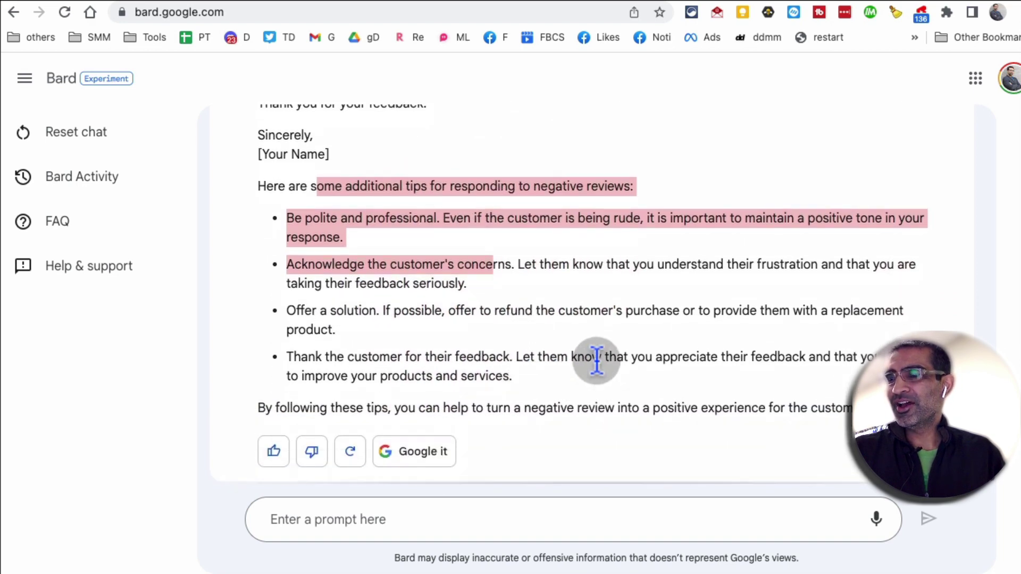
pyautogui.scroll(3, 596, 362)
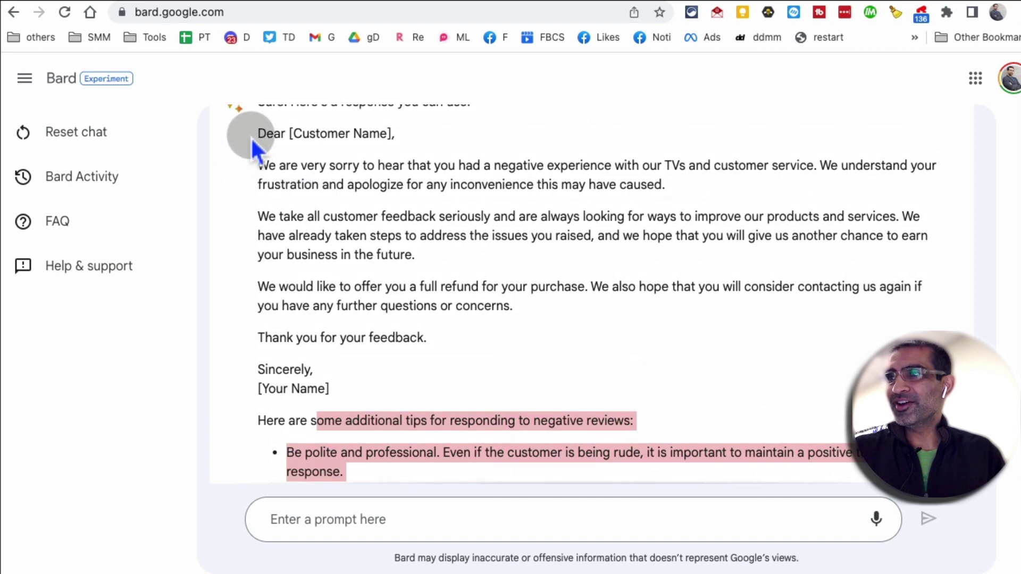
pyautogui.moveTo(257, 134); pyautogui.dragTo(665, 186)
pyautogui.moveTo(374, 239); pyautogui.dragTo(461, 380)
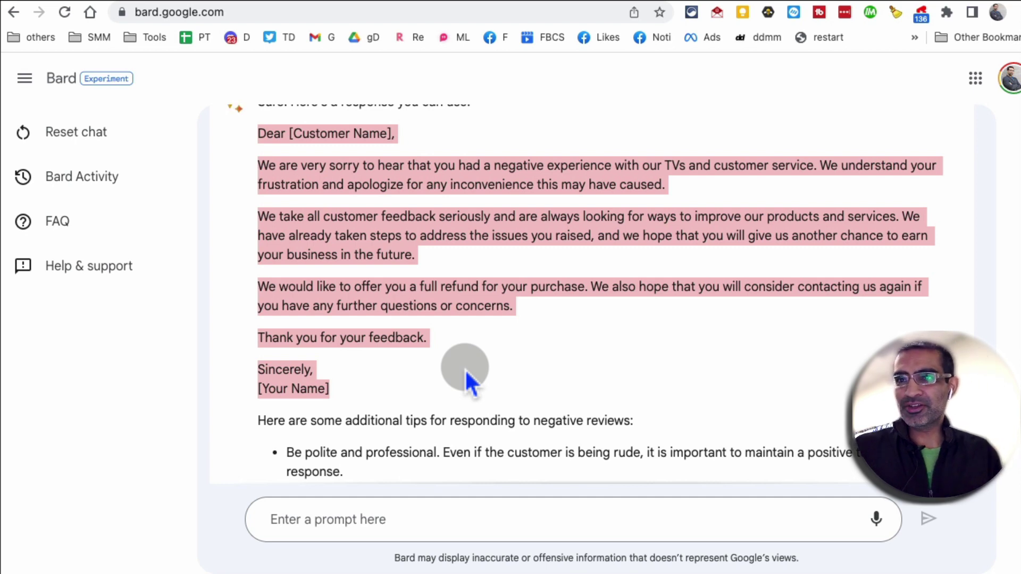
pyautogui.scroll(-5, 462, 356)
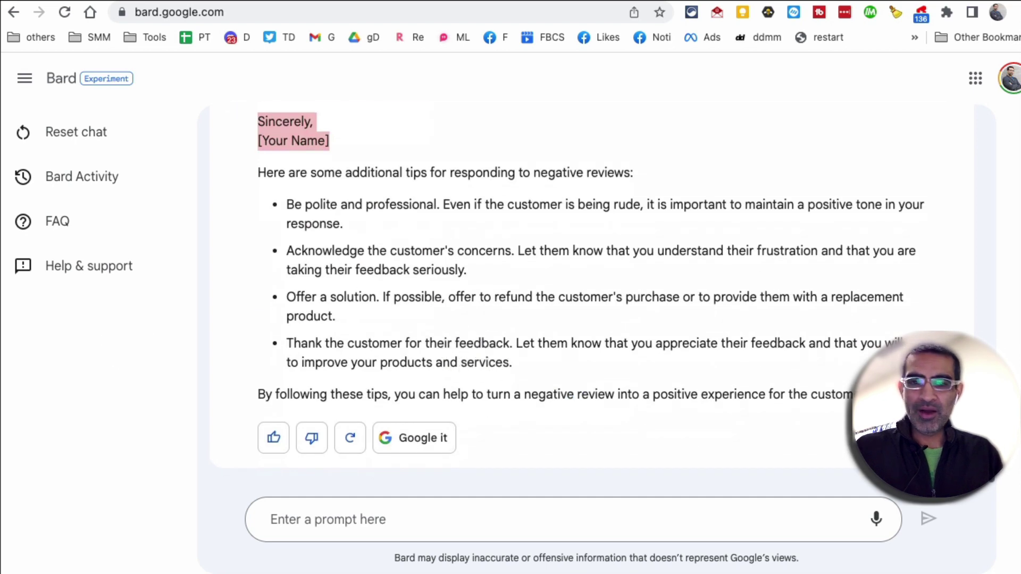
pyautogui.press('super+Tab')
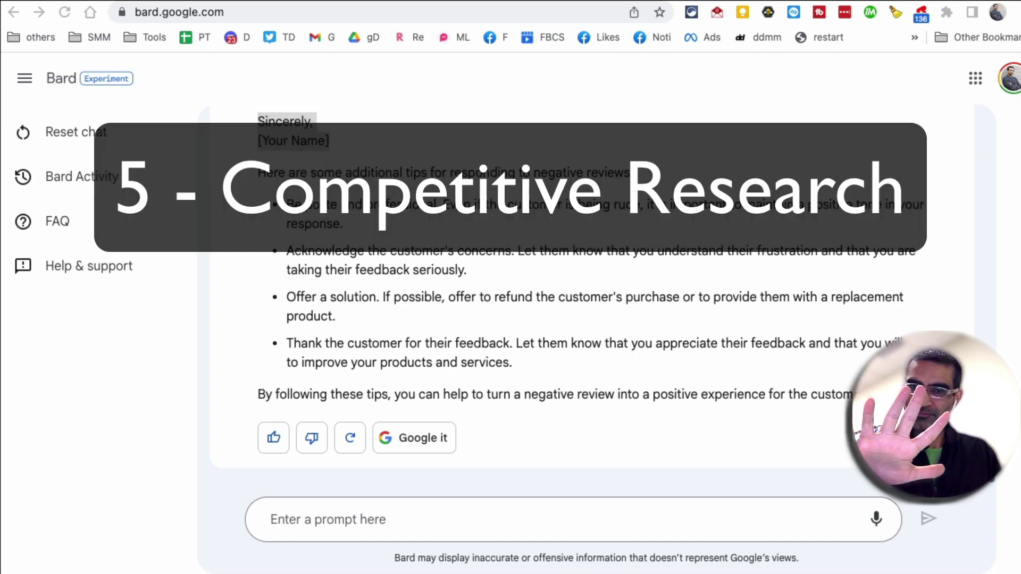
# Step: Ask Bard for dell.com's top traffic sources with percentages
pyautogui.click(521, 507)
pyautogui.write('My competitor is dell.com can you tell me their top traffic sources.')
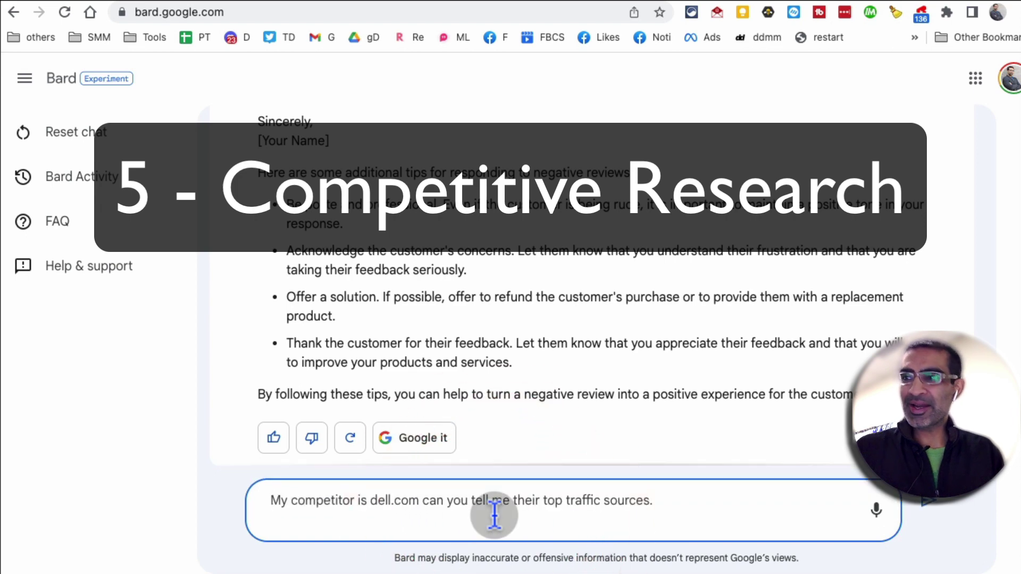
pyautogui.press('Return')
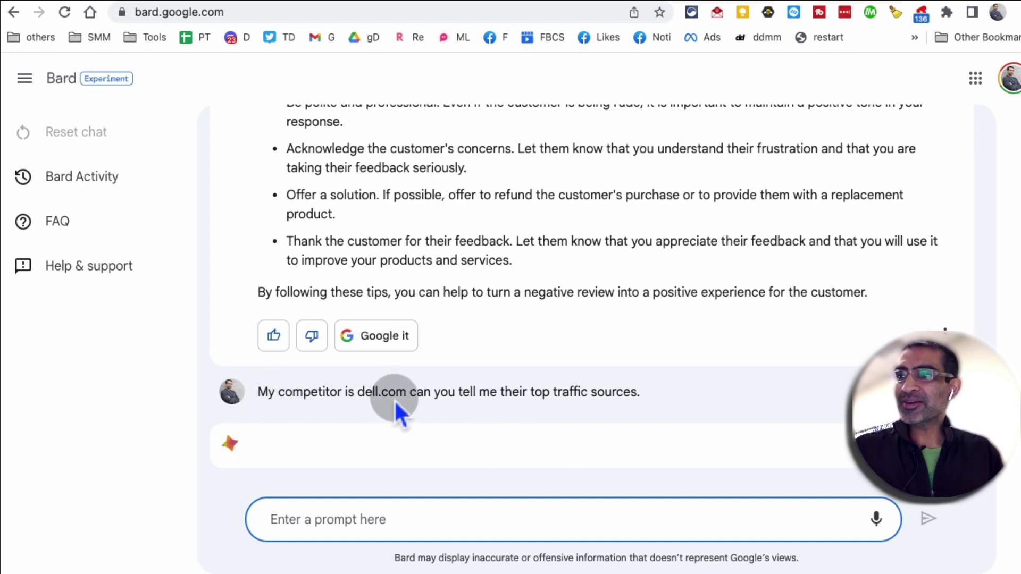
pyautogui.scroll(1, 532, 276)
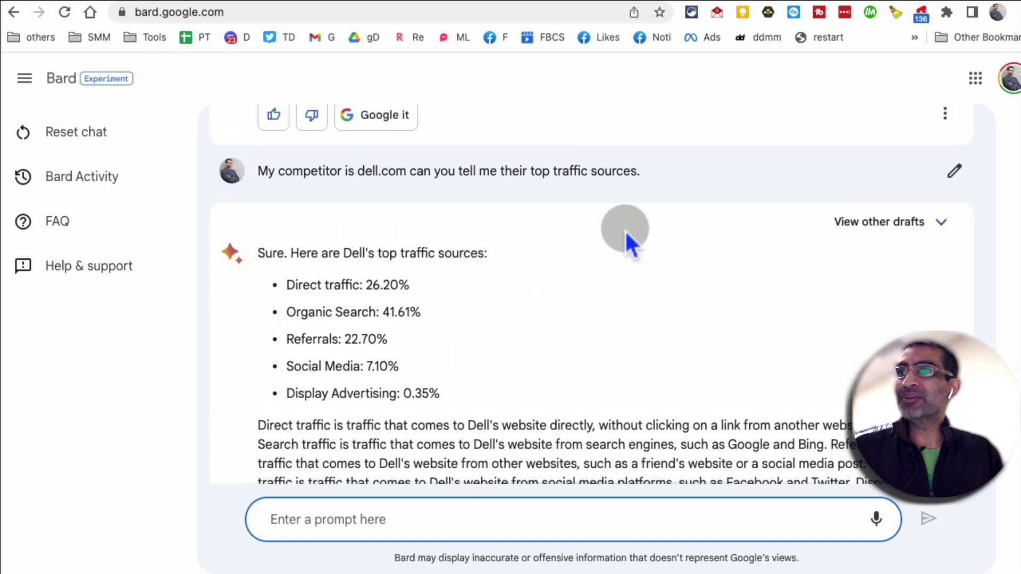
pyautogui.moveTo(665, 178); pyautogui.dragTo(256, 173)
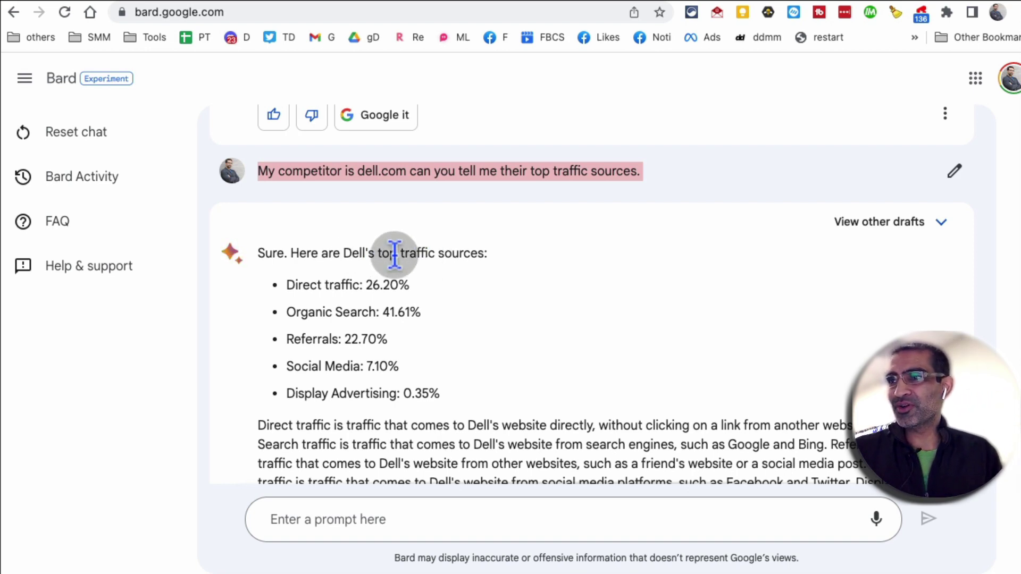
pyautogui.moveTo(300, 285); pyautogui.dragTo(467, 297)
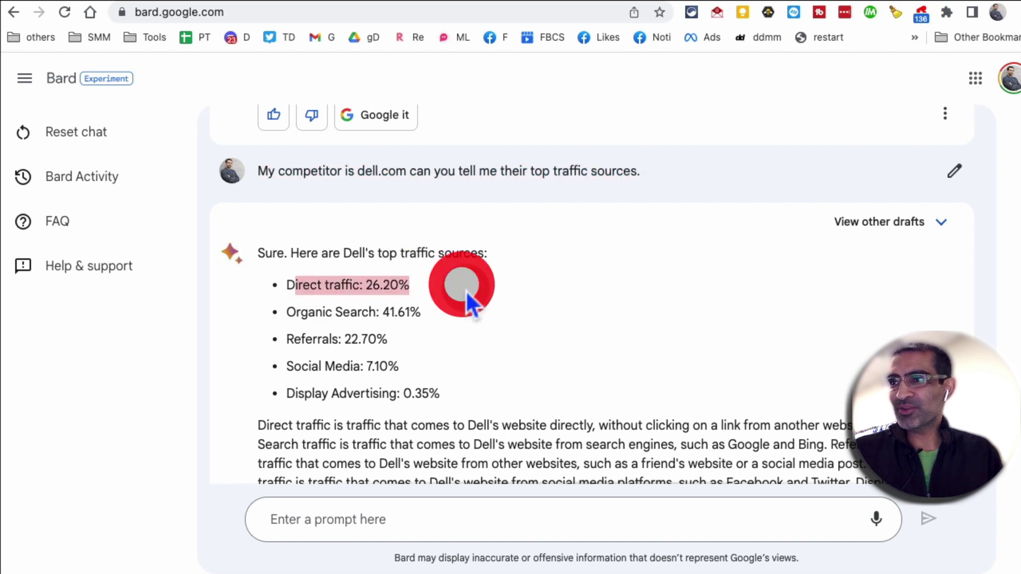
pyautogui.moveTo(307, 312); pyautogui.dragTo(491, 315)
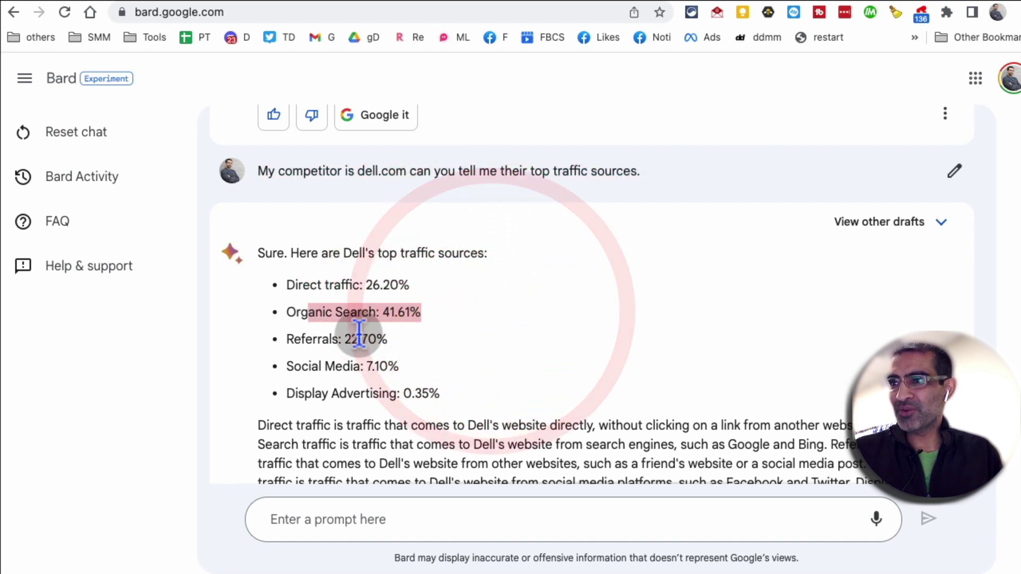
pyautogui.moveTo(318, 339); pyautogui.dragTo(428, 362)
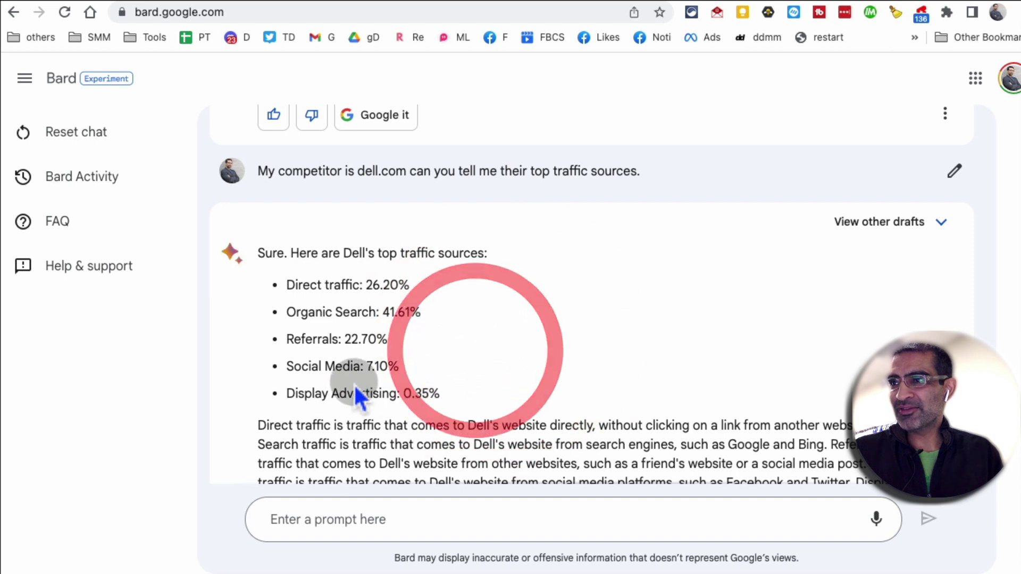
pyautogui.moveTo(321, 394); pyautogui.dragTo(328, 314)
pyautogui.scroll(-3, 539, 337)
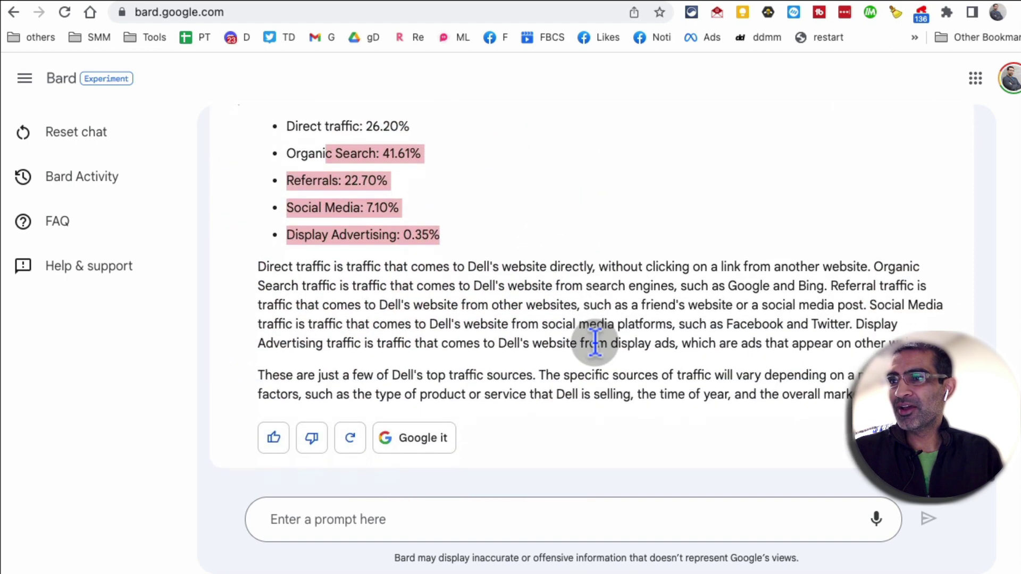
pyautogui.scroll(3, 658, 358)
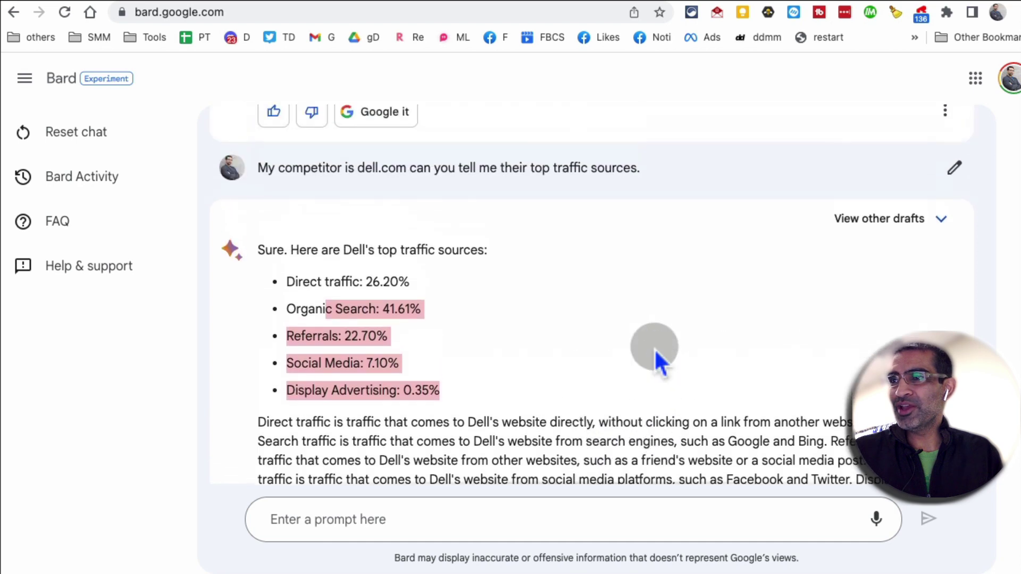